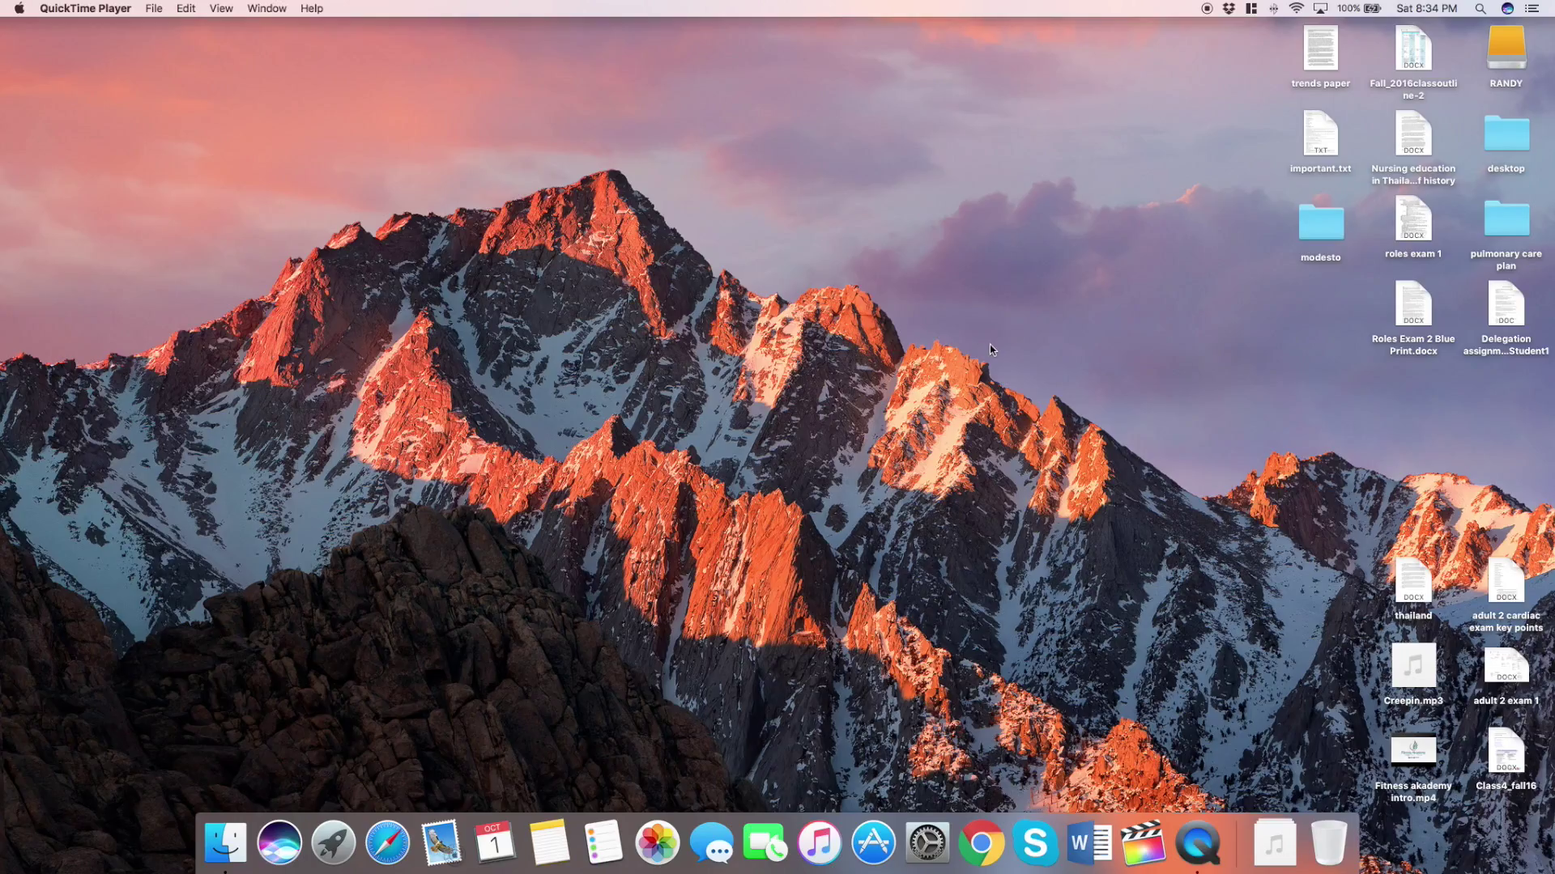
Step: Open Bluetooth Preferences from the menu-bar Bluetooth icon to see Magic Trackpad 2 awaiting pairing
click(1274, 10)
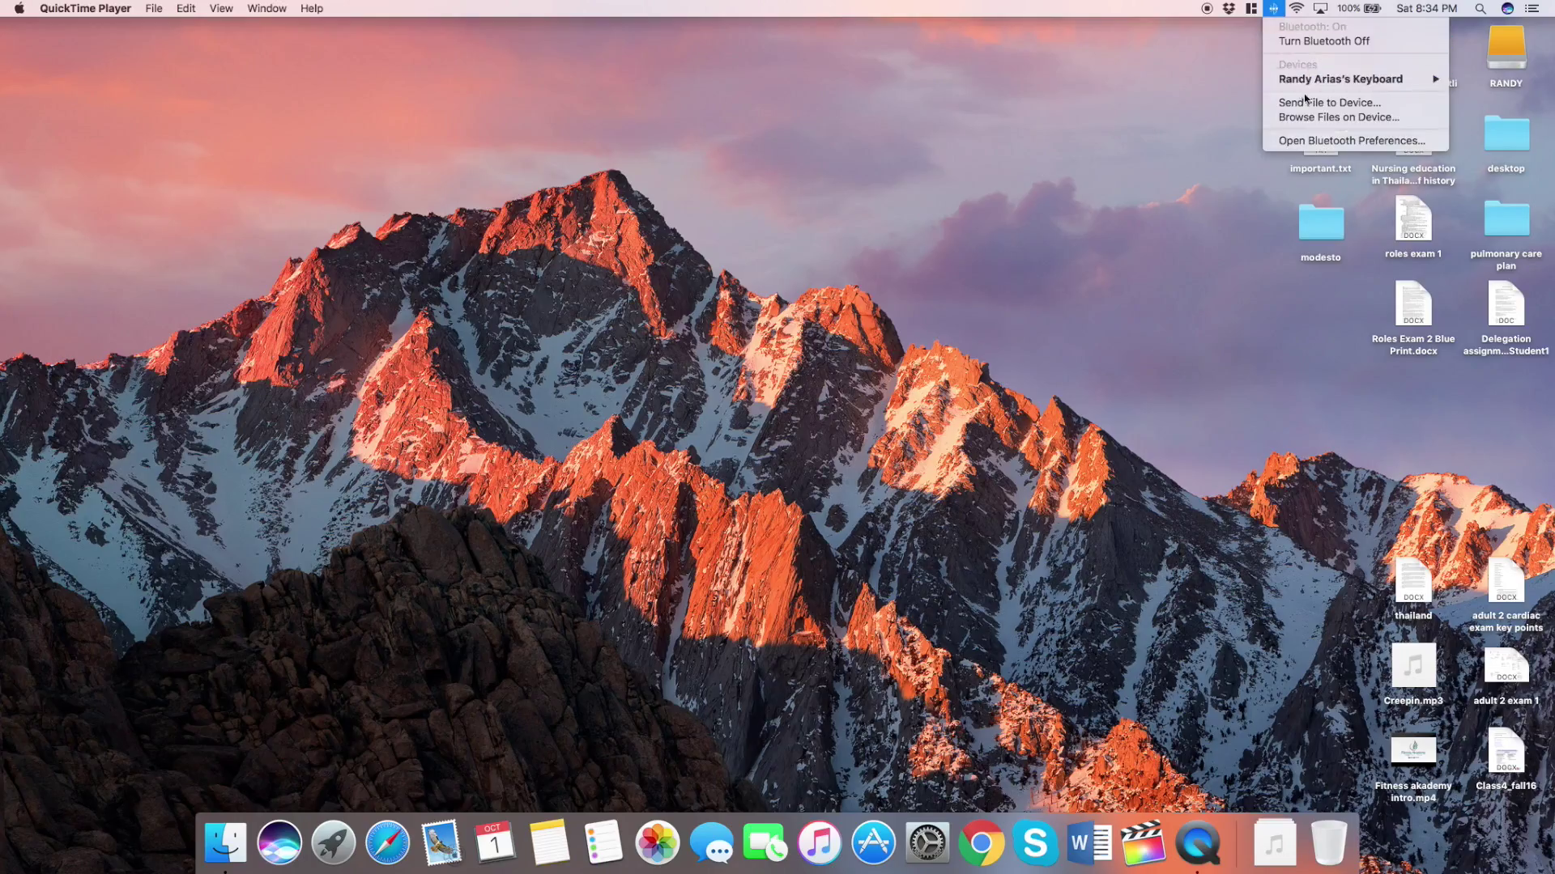
mouse_move(1331, 80)
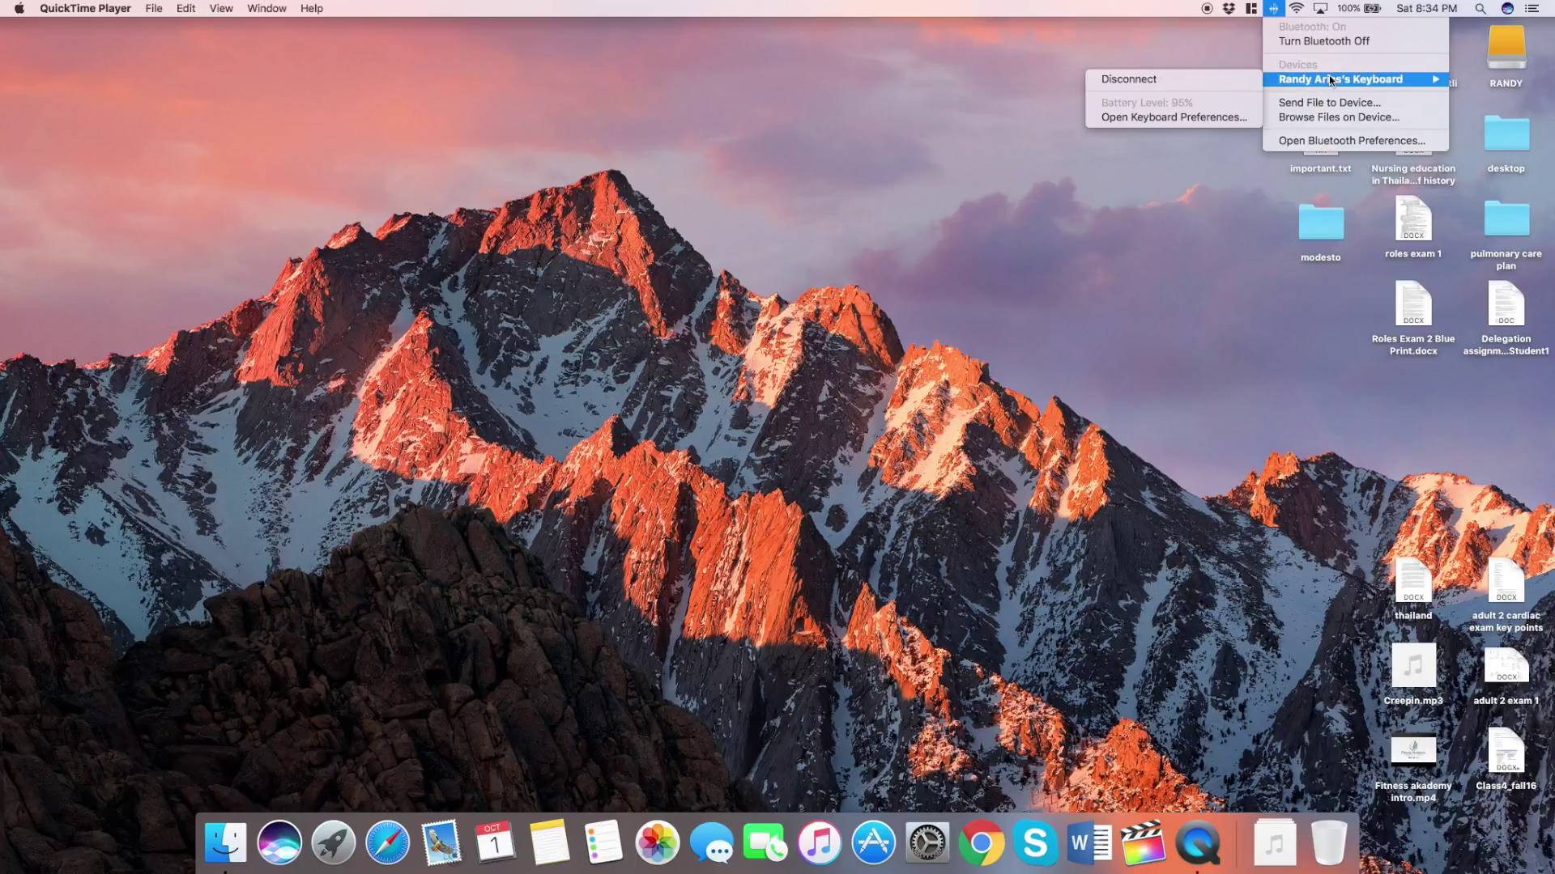
click(1337, 141)
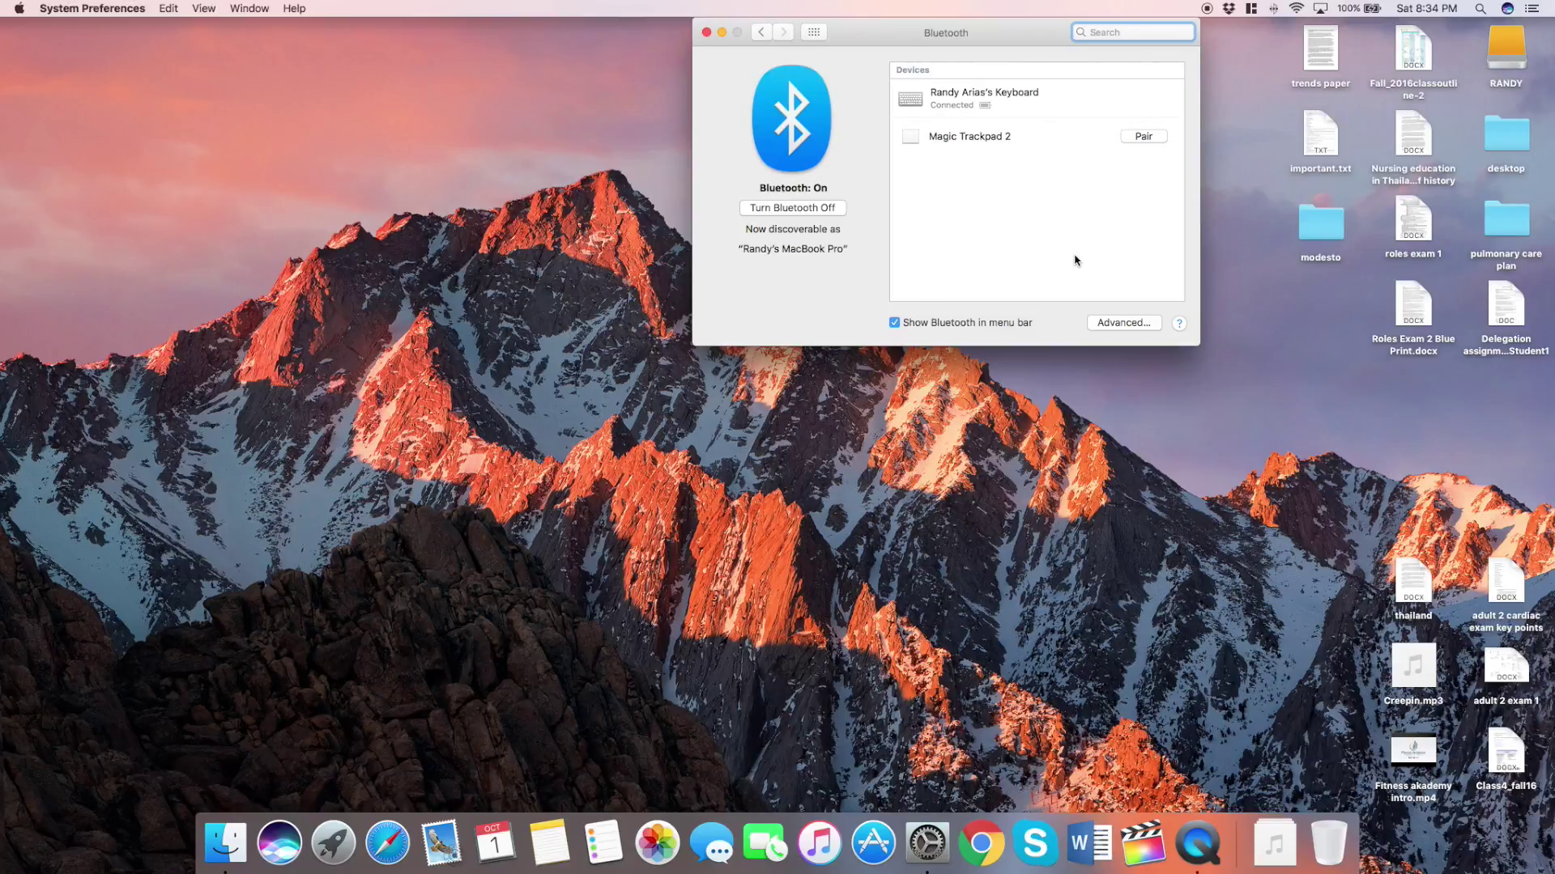
Step: Pair the Magic Trackpad 2 so it shows Connected beside the keyboard
click(1145, 137)
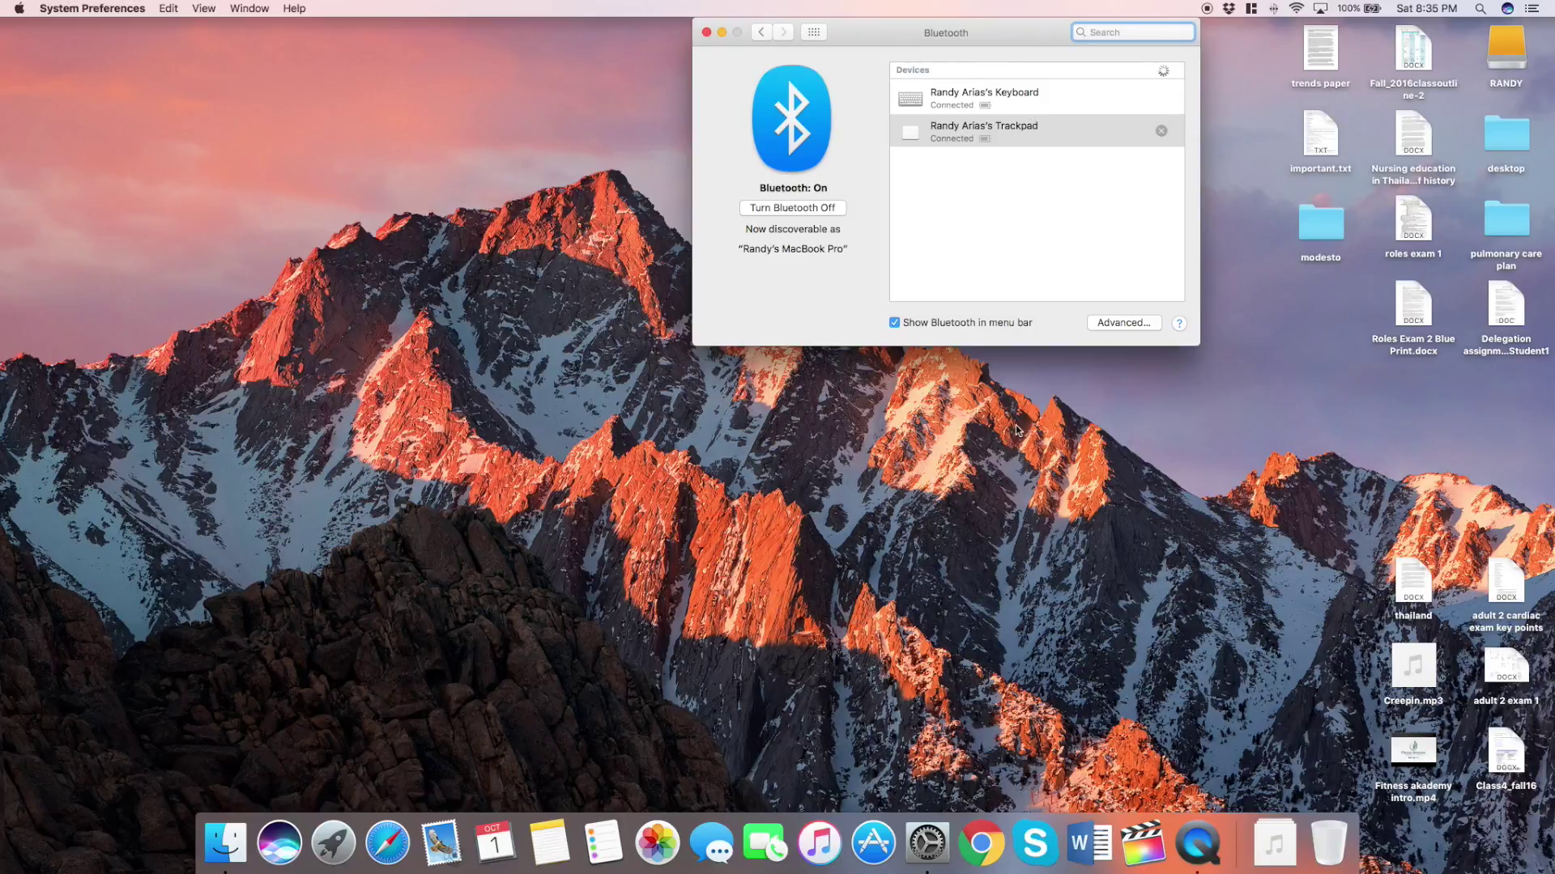
Step: Close the Bluetooth preferences window and bring the Finder desktop to the front
click(707, 34)
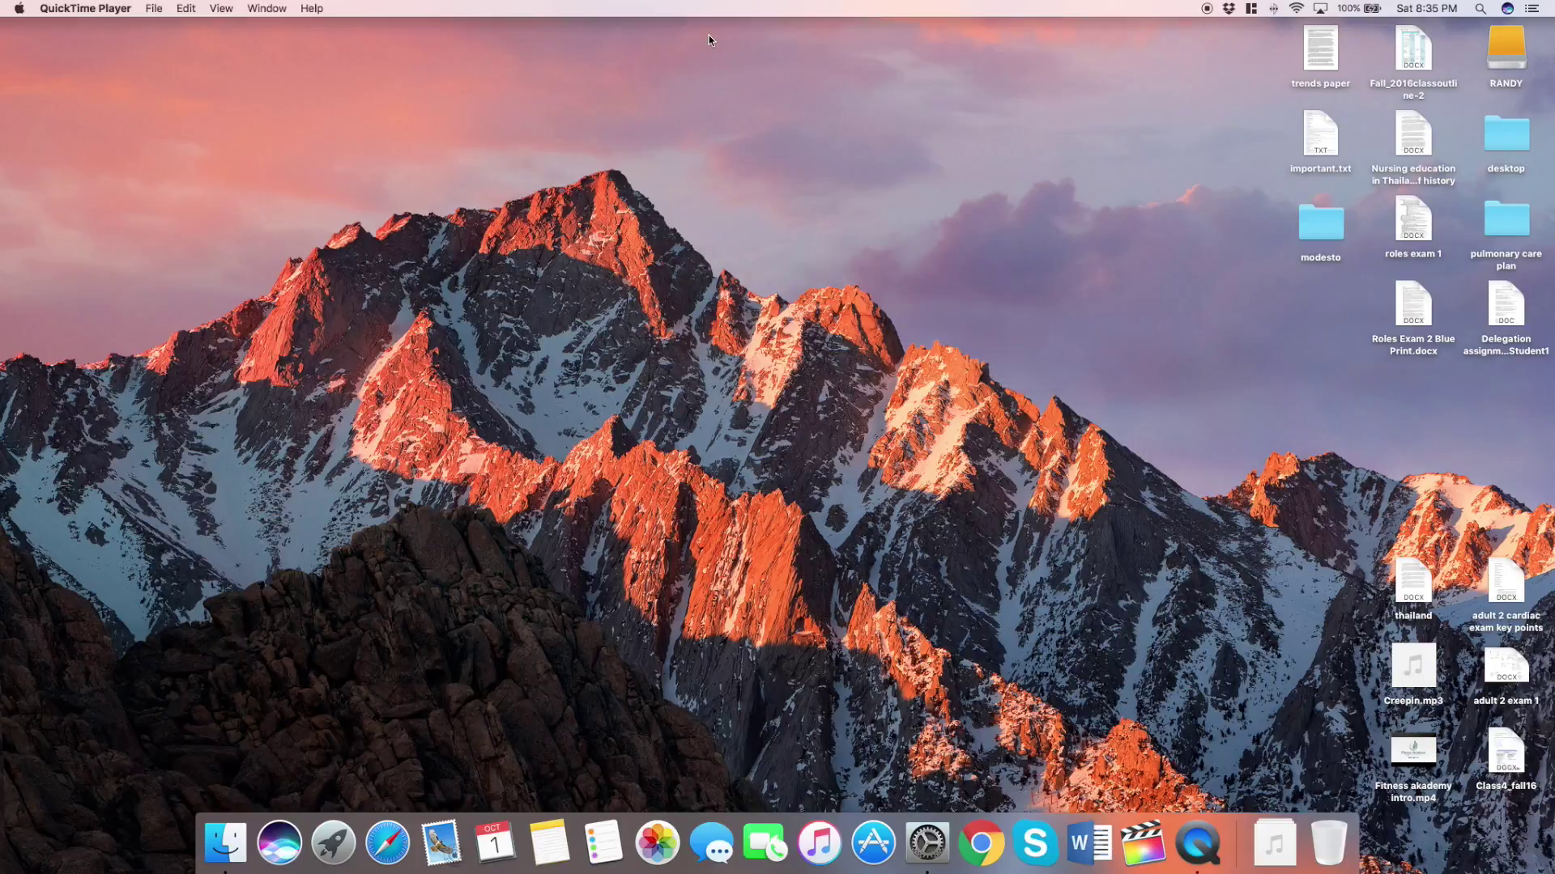
click(732, 425)
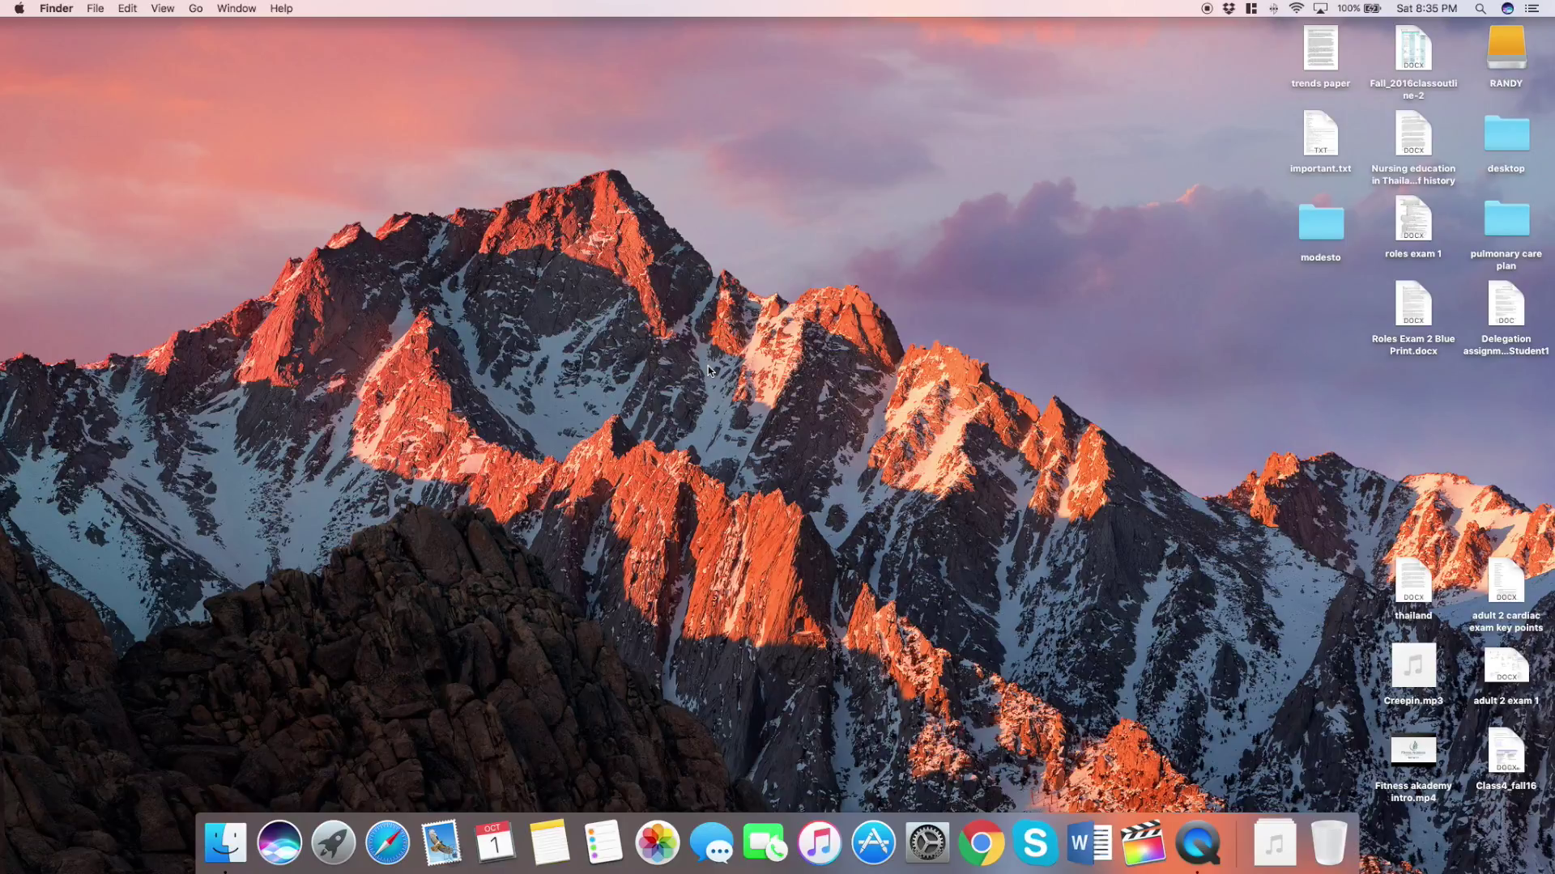
click(1480, 10)
Step: Open the Trackpad preference pane by searching Spotlight for 'trackpad'
text(tra)
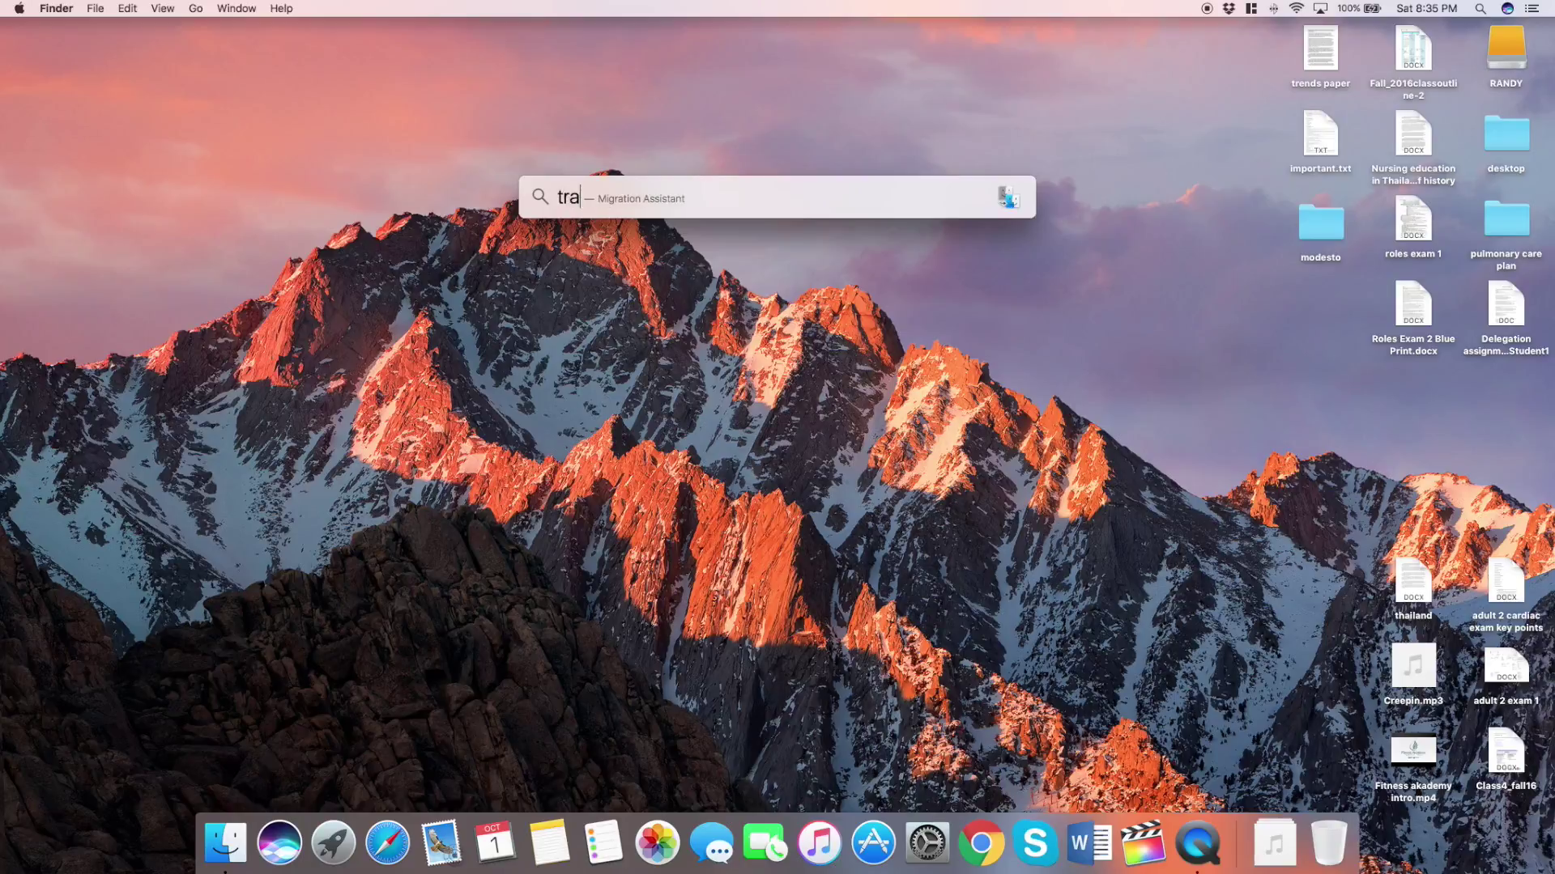
text(ckpa)
key(Return)
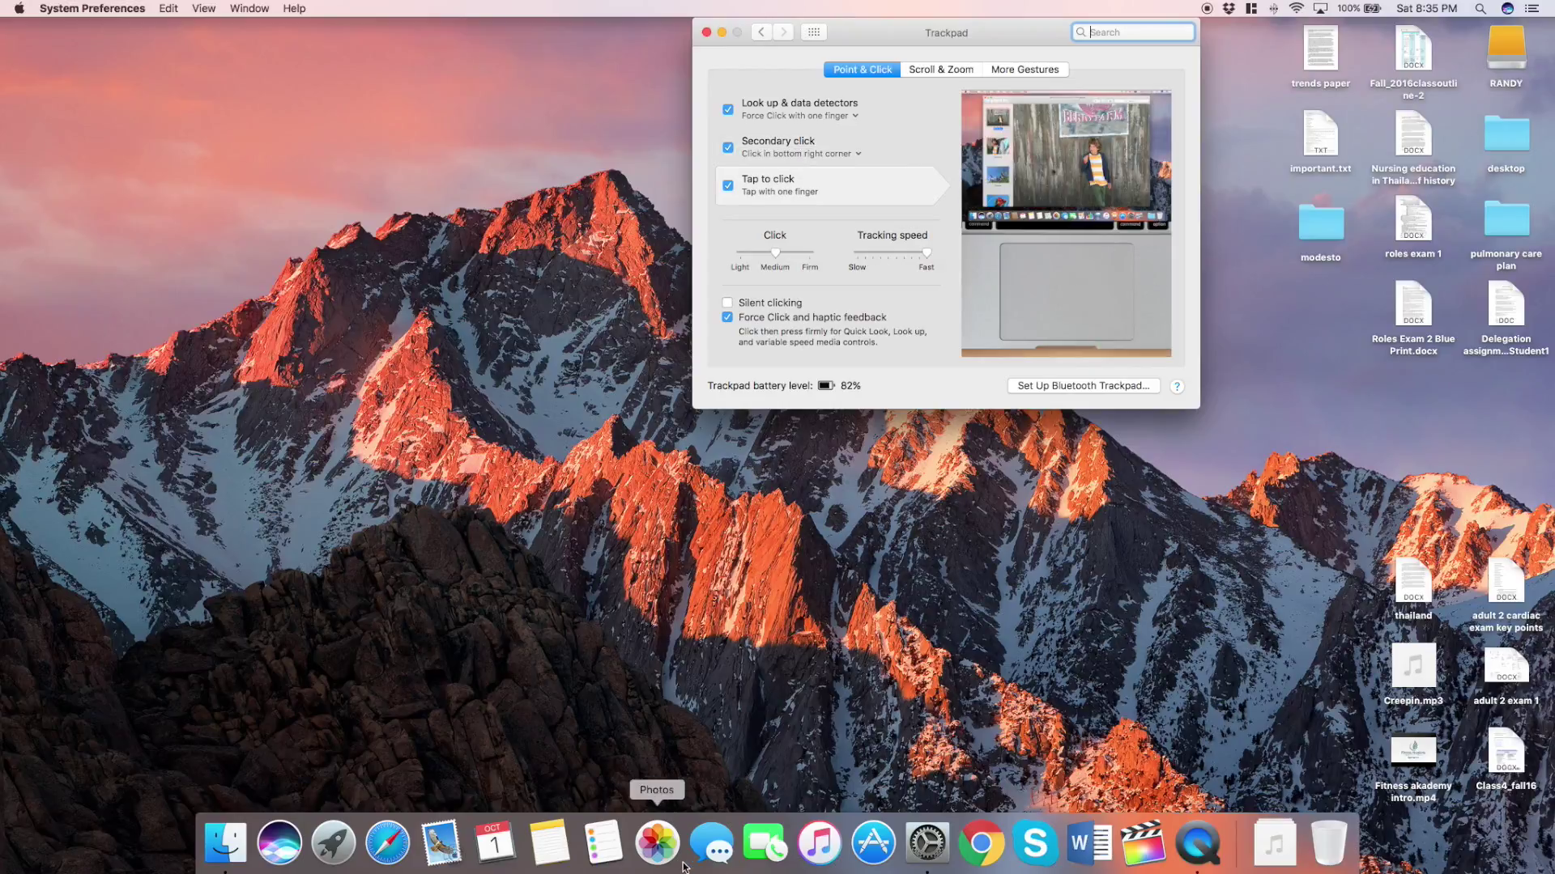
right_click(715, 854)
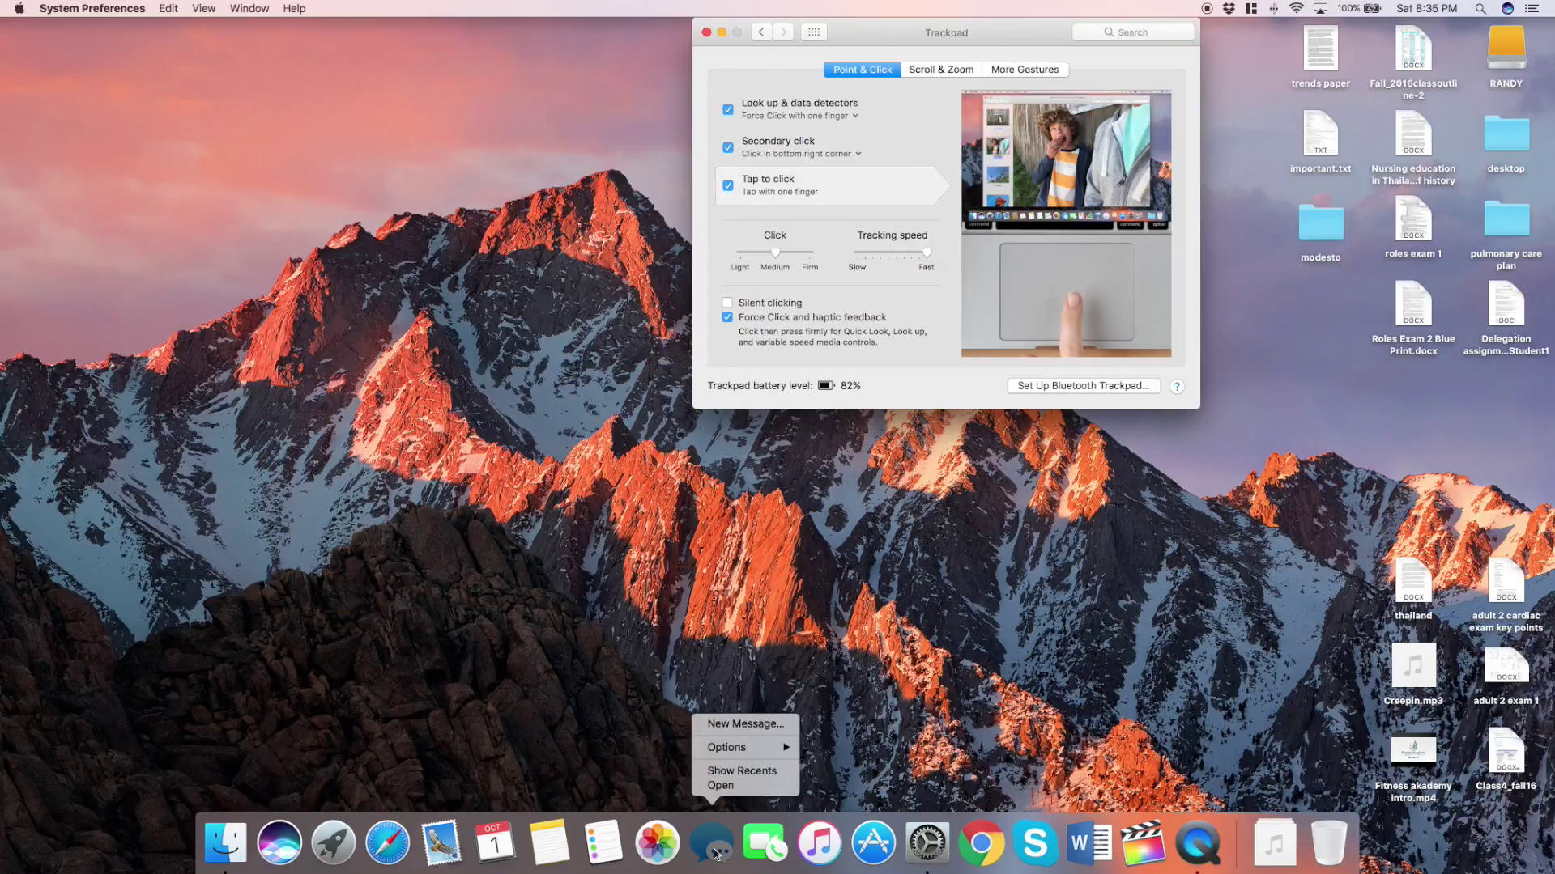
click(969, 731)
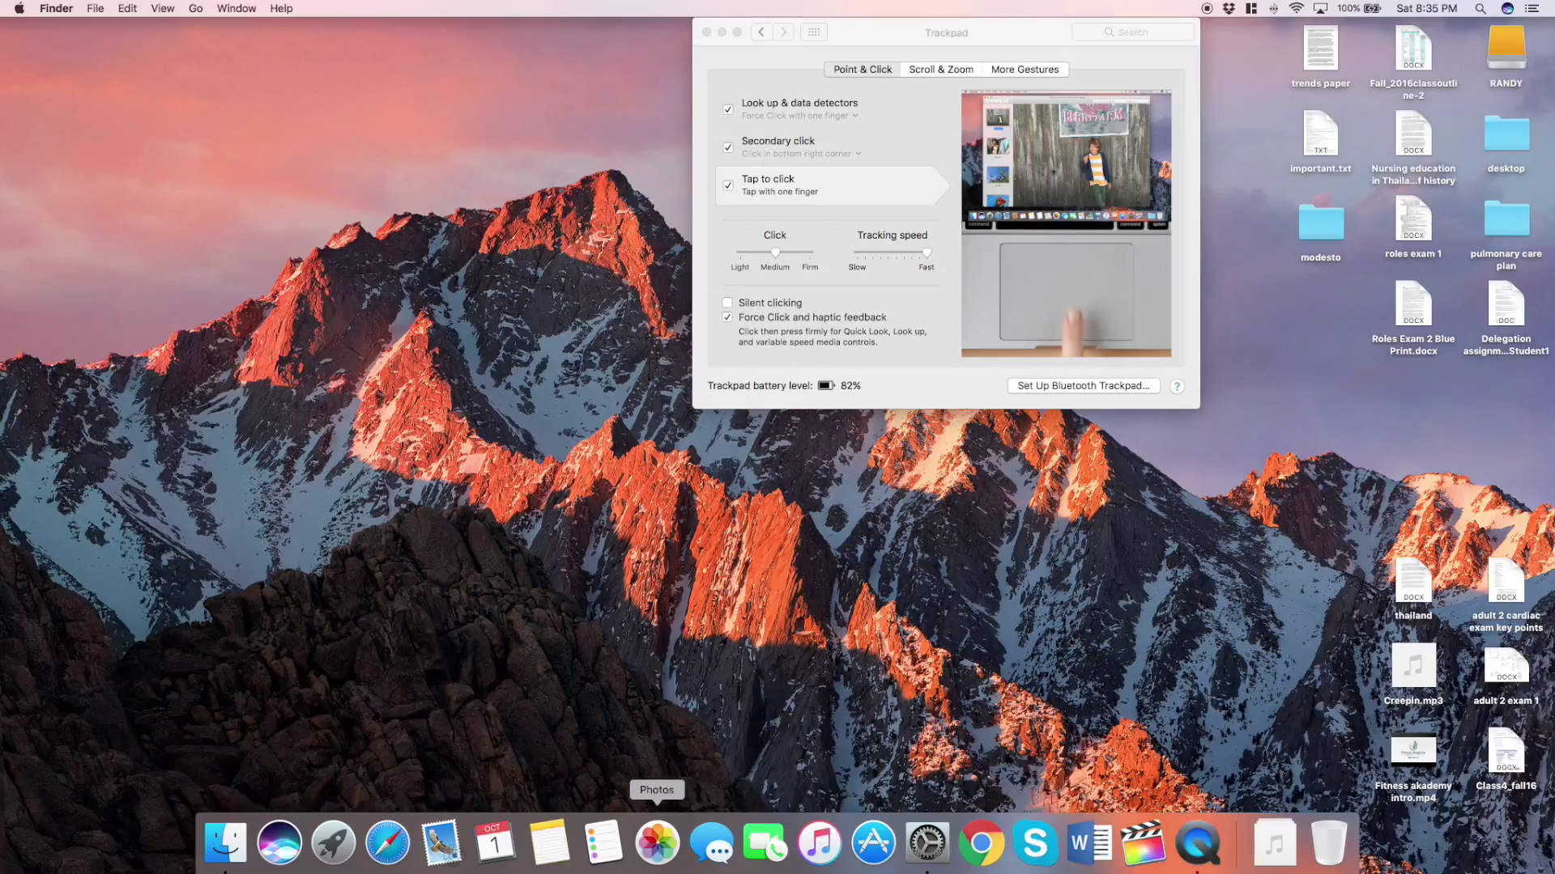
click(668, 858)
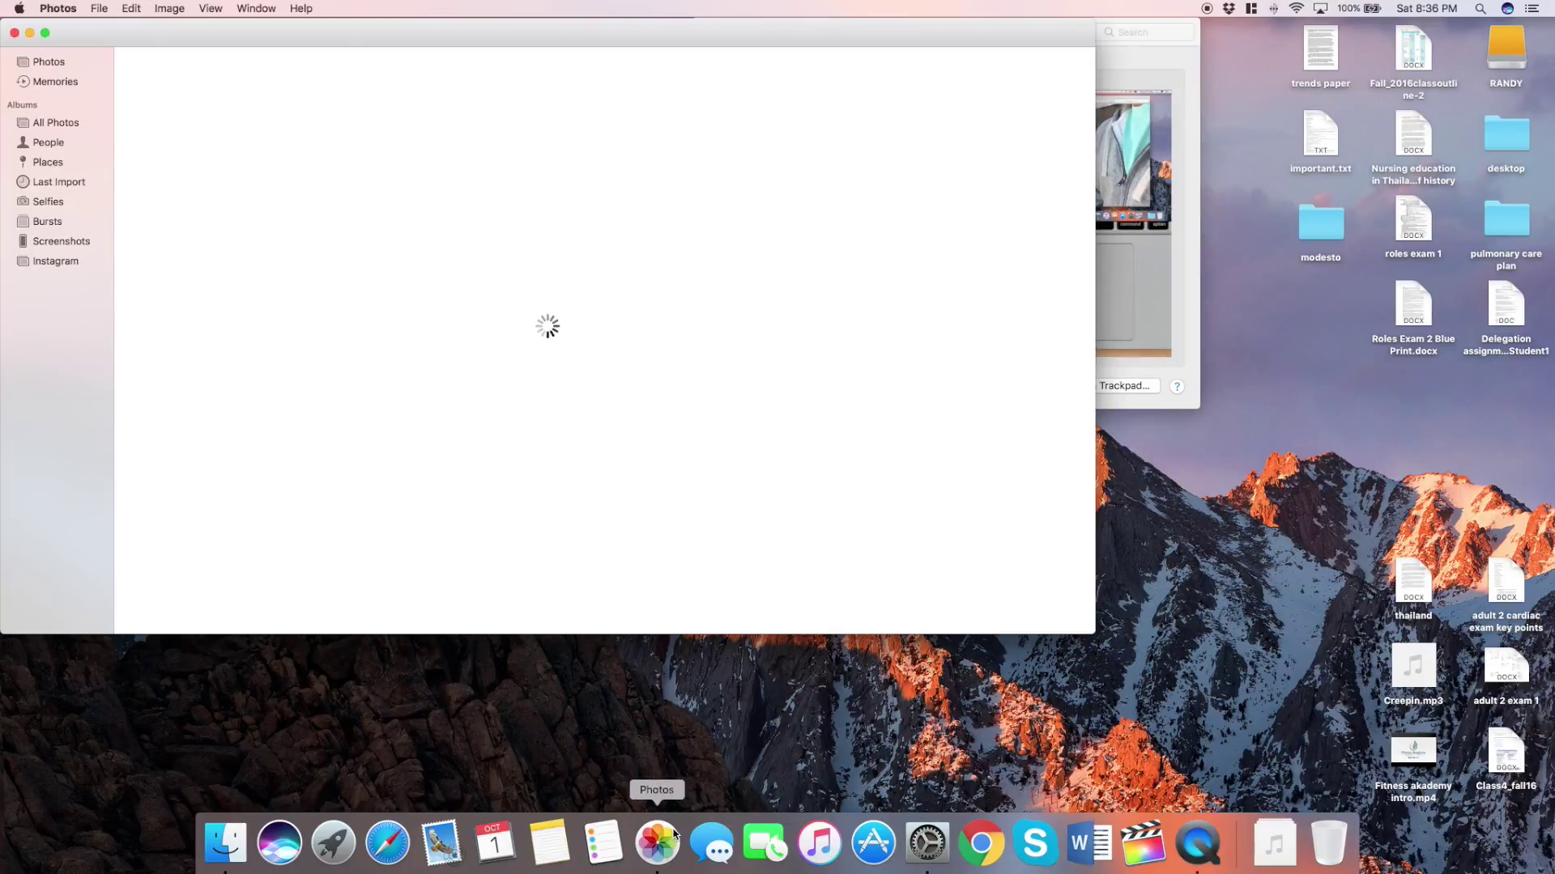
click(14, 34)
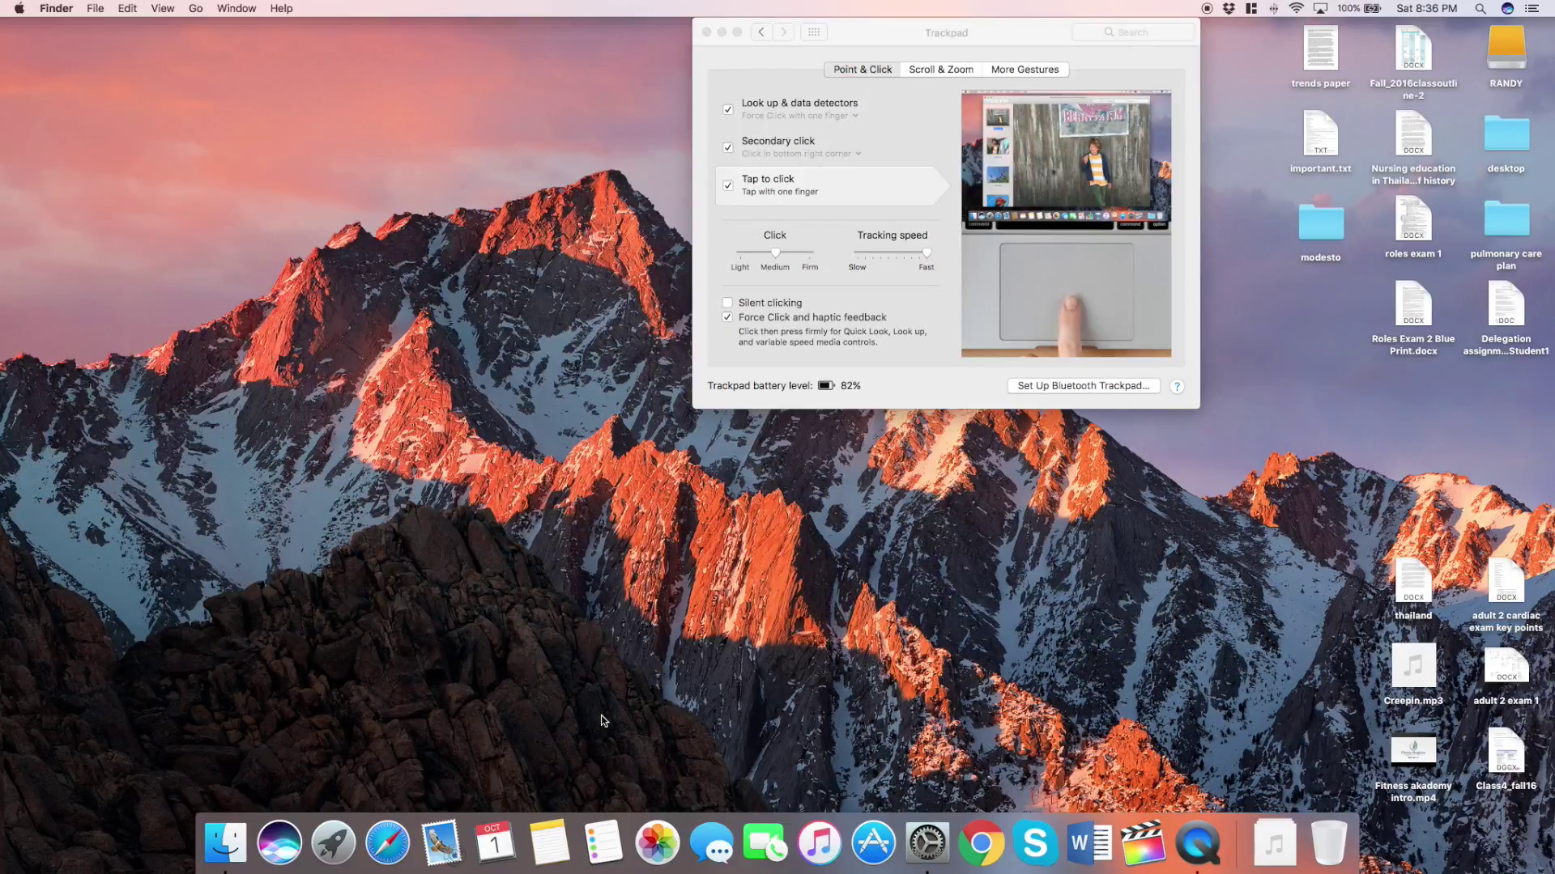
key(ctrl+Up)
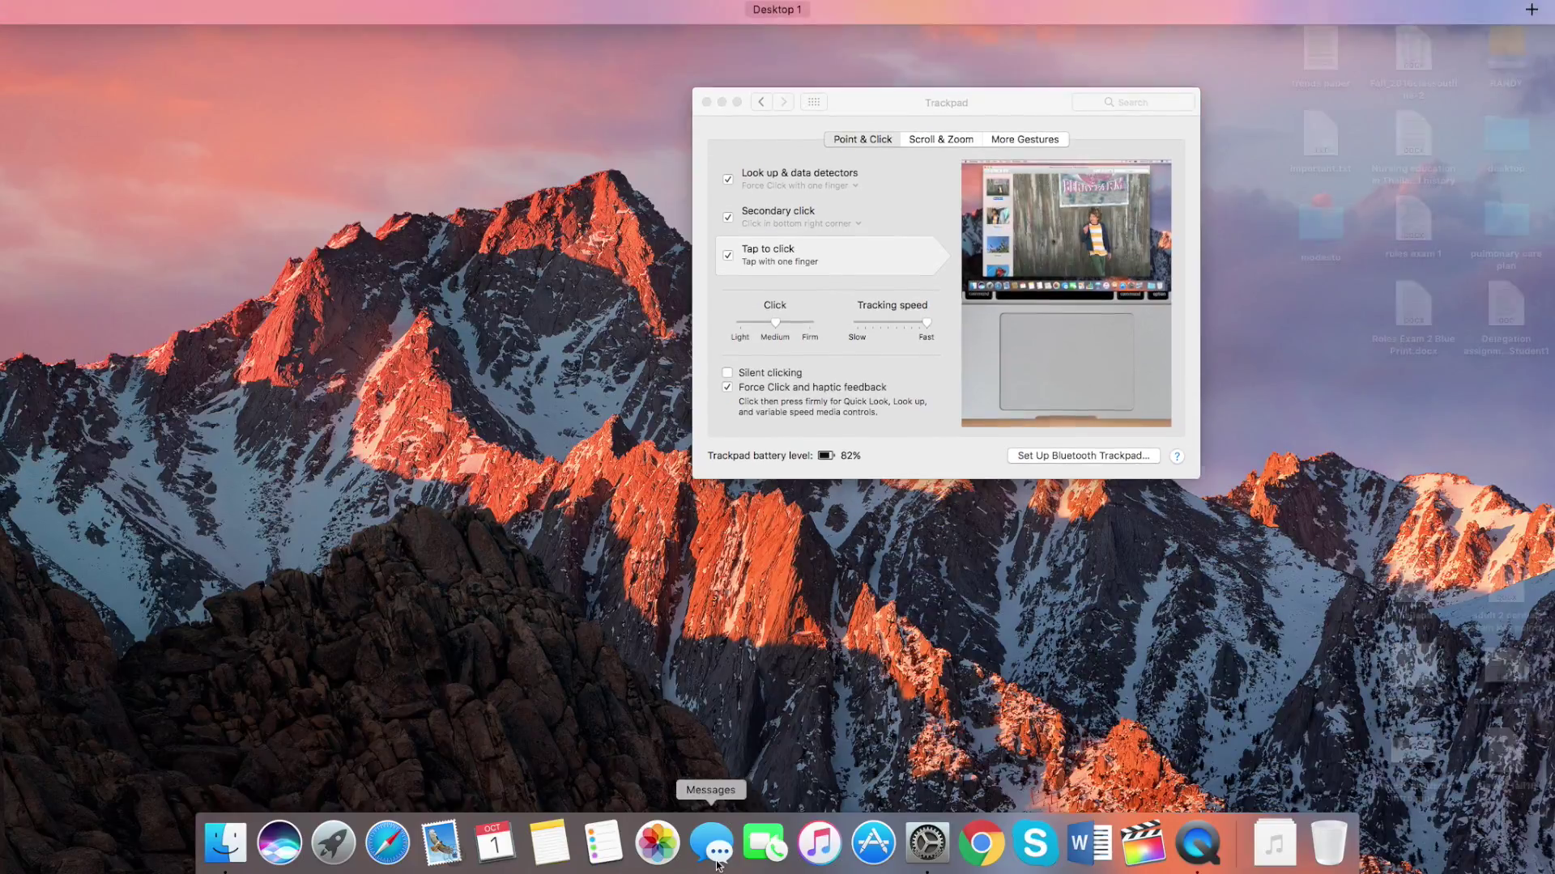
key(ctrl+Up)
key(ctrl+Up)
key(ctrl+Up)
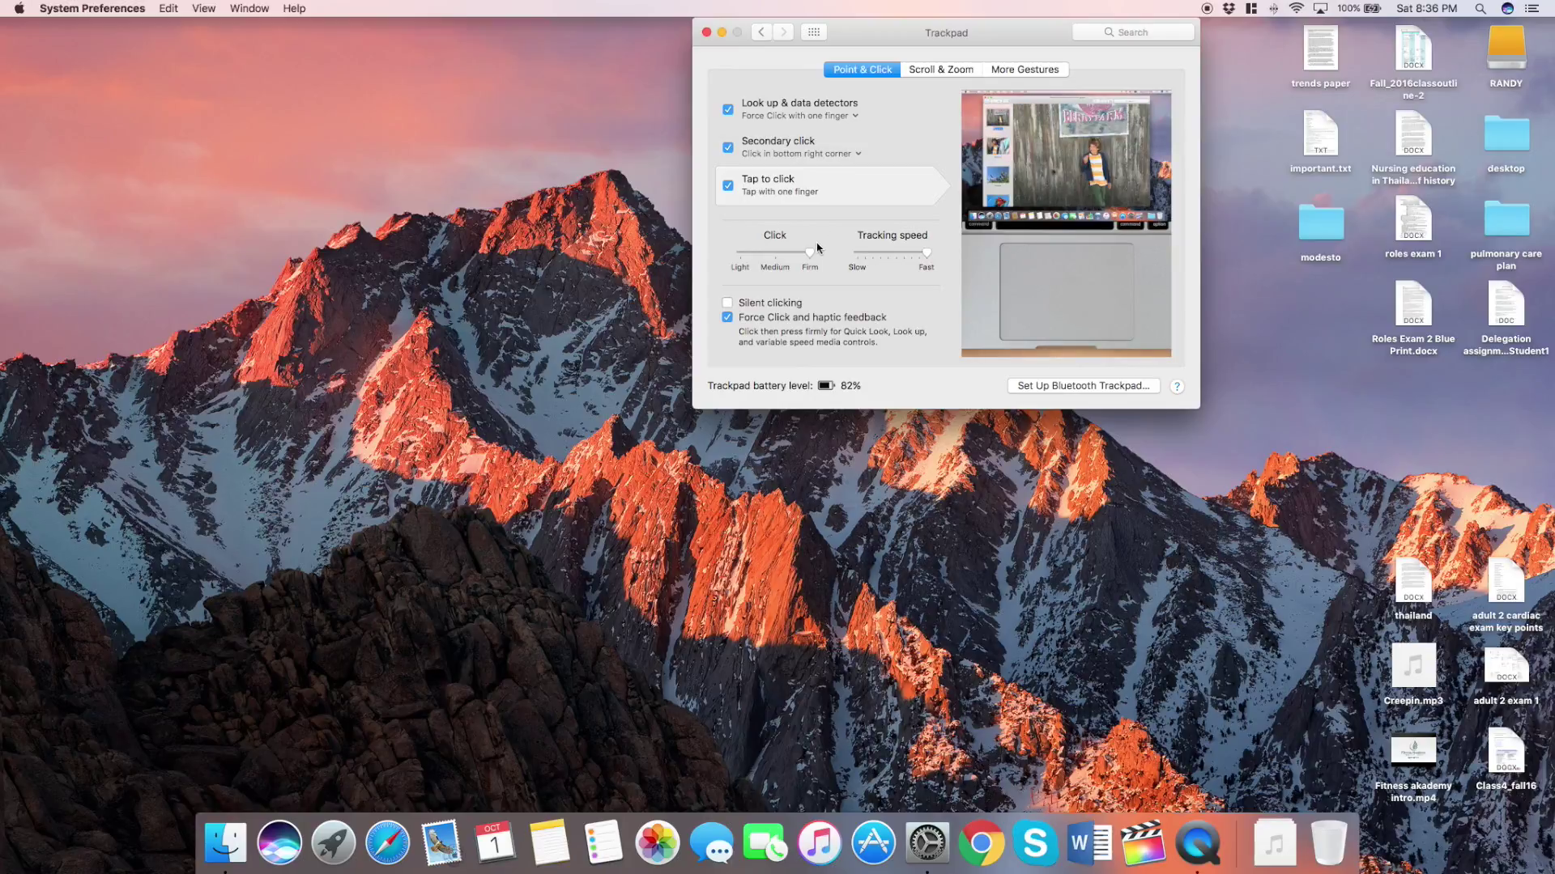
Step: Move the click pressure to Light, then back to Firm, and close the Trackpad window
drag(811, 259, 712, 253)
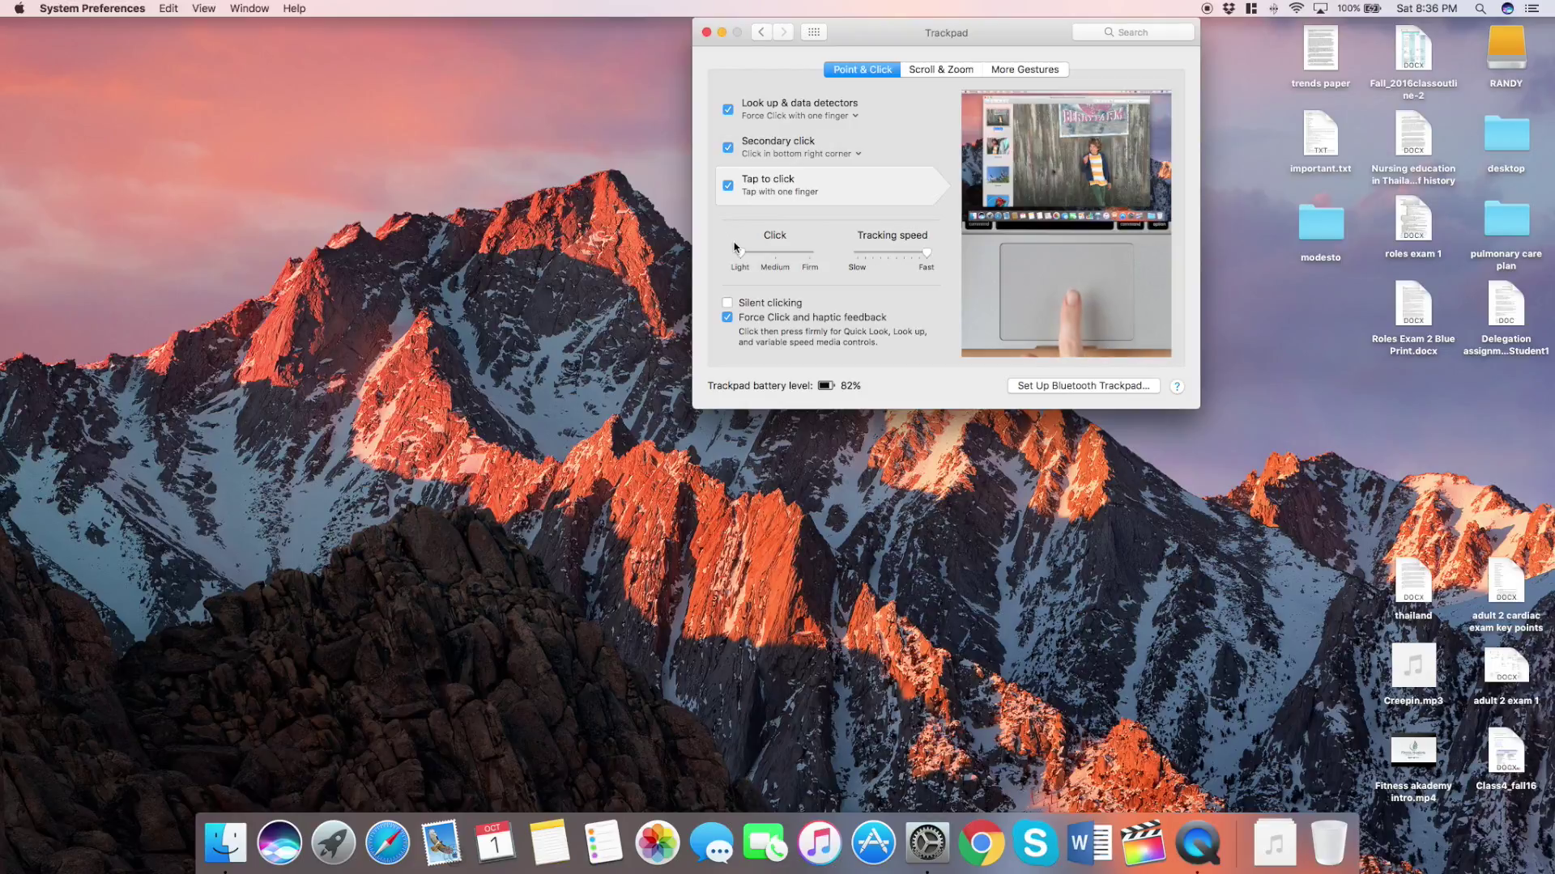
drag(744, 258, 851, 243)
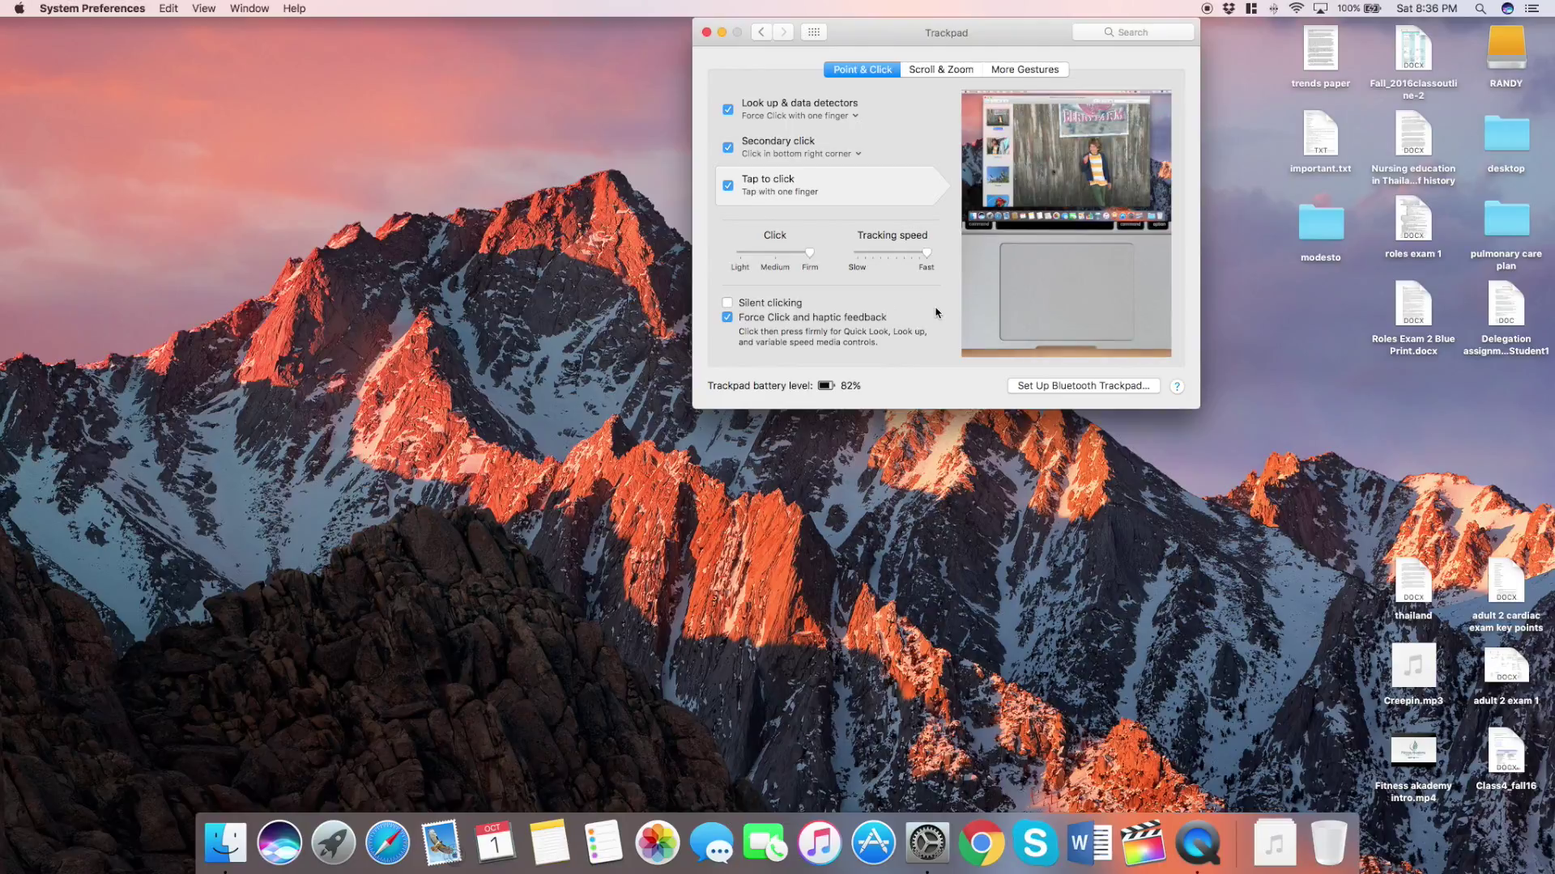
click(705, 31)
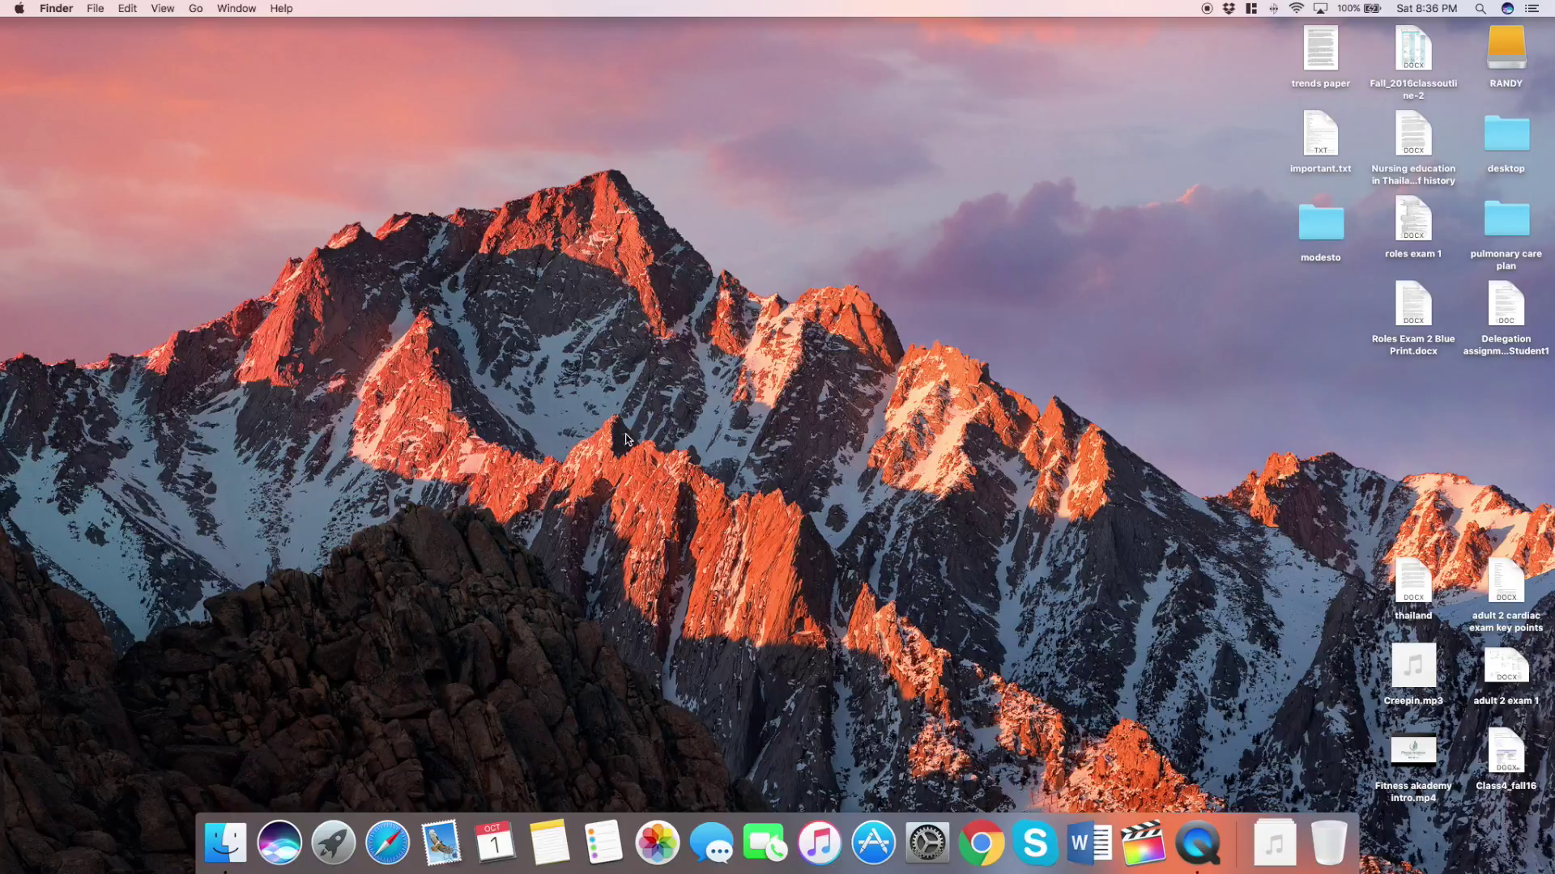
click(872, 842)
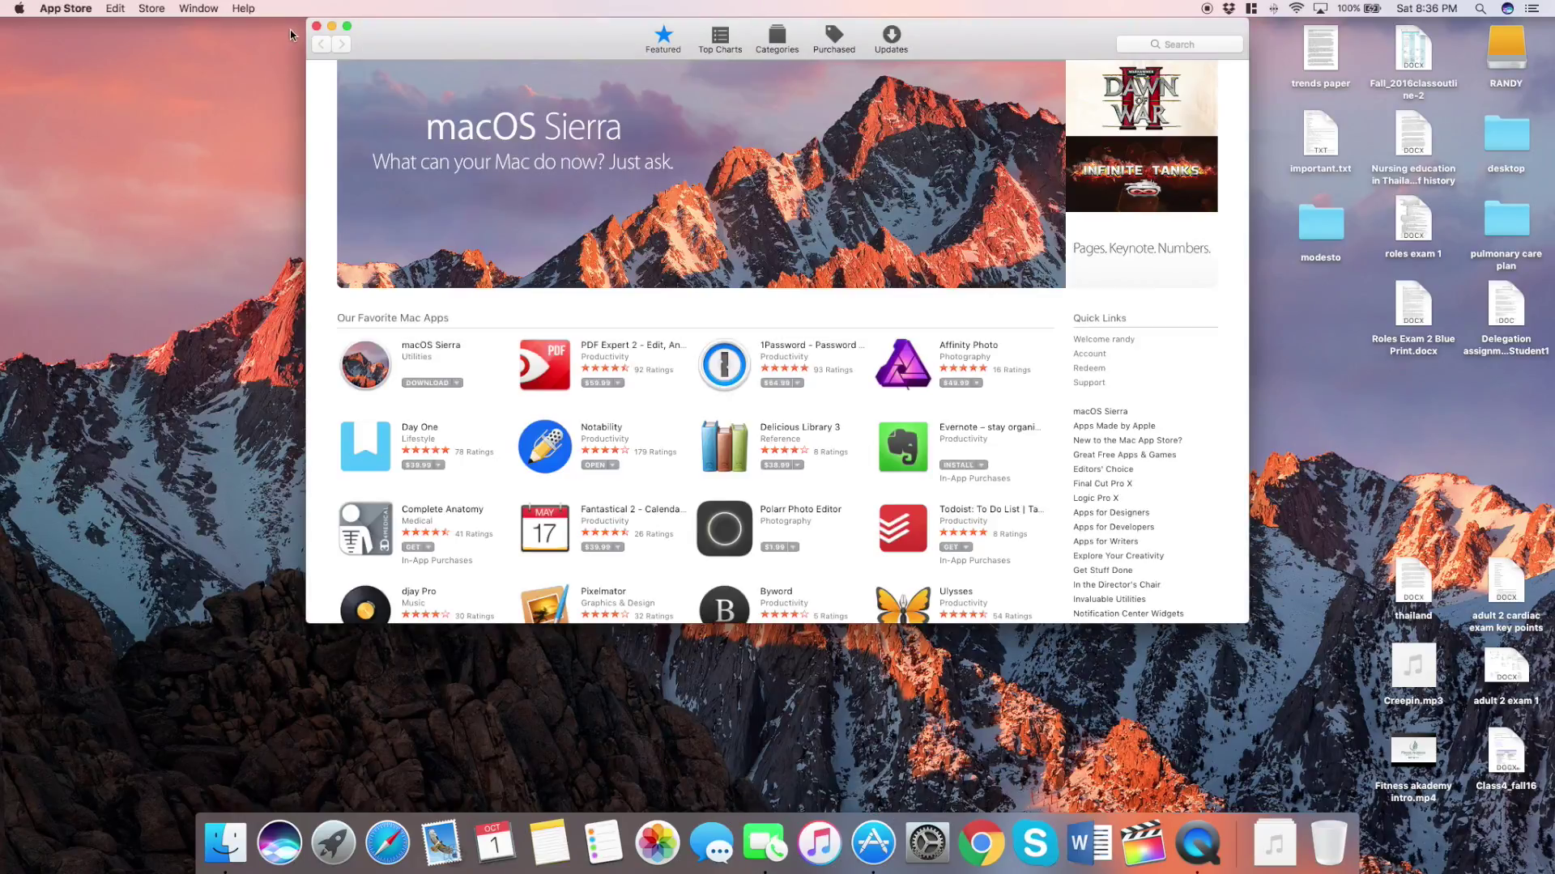
click(316, 26)
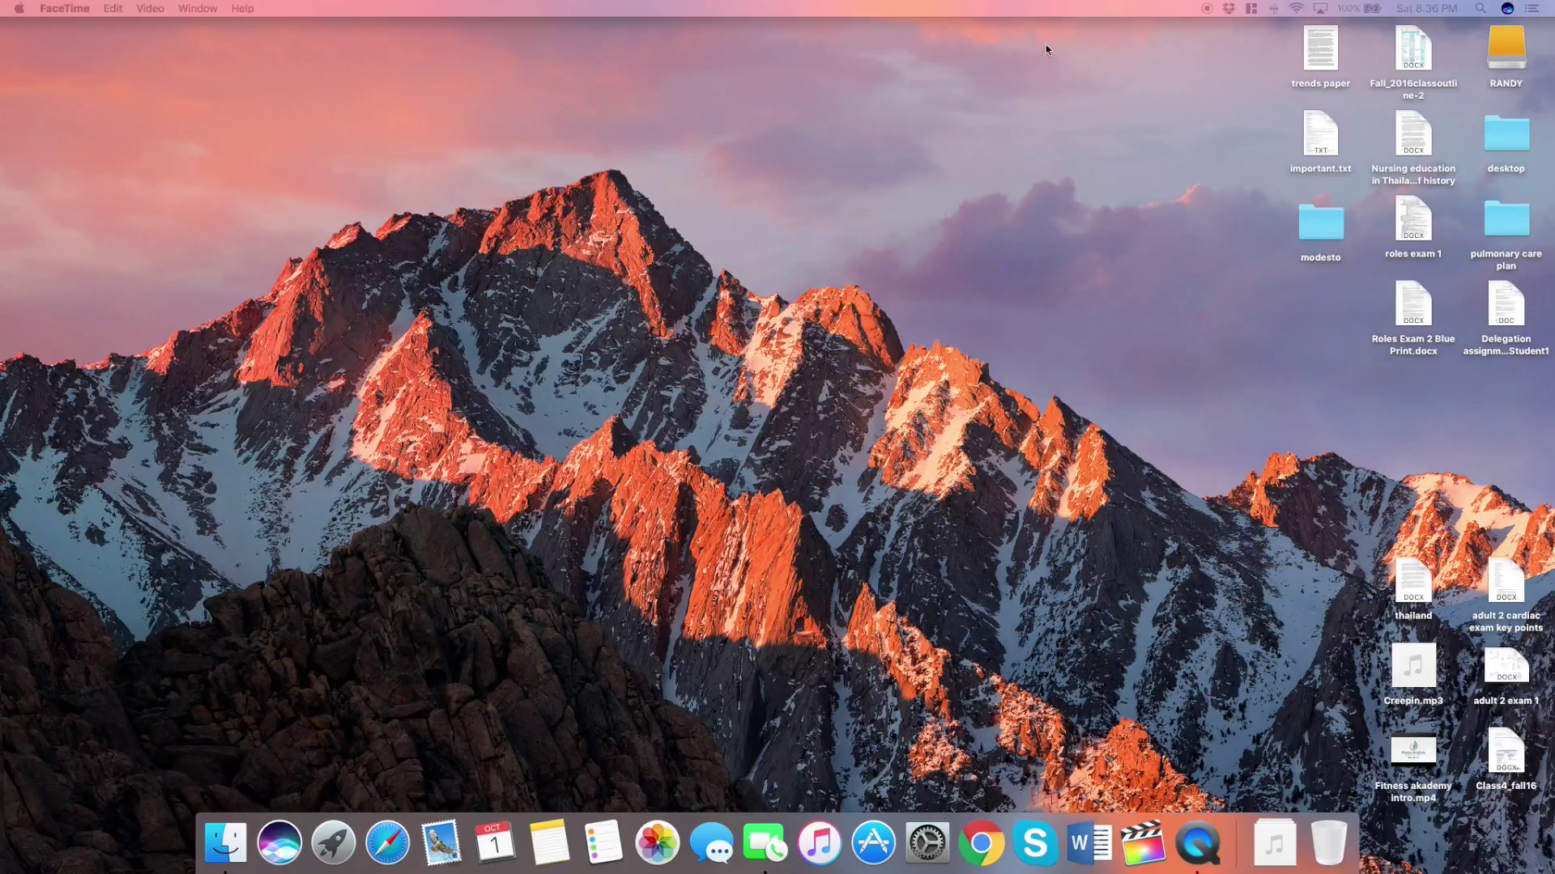
click(1083, 148)
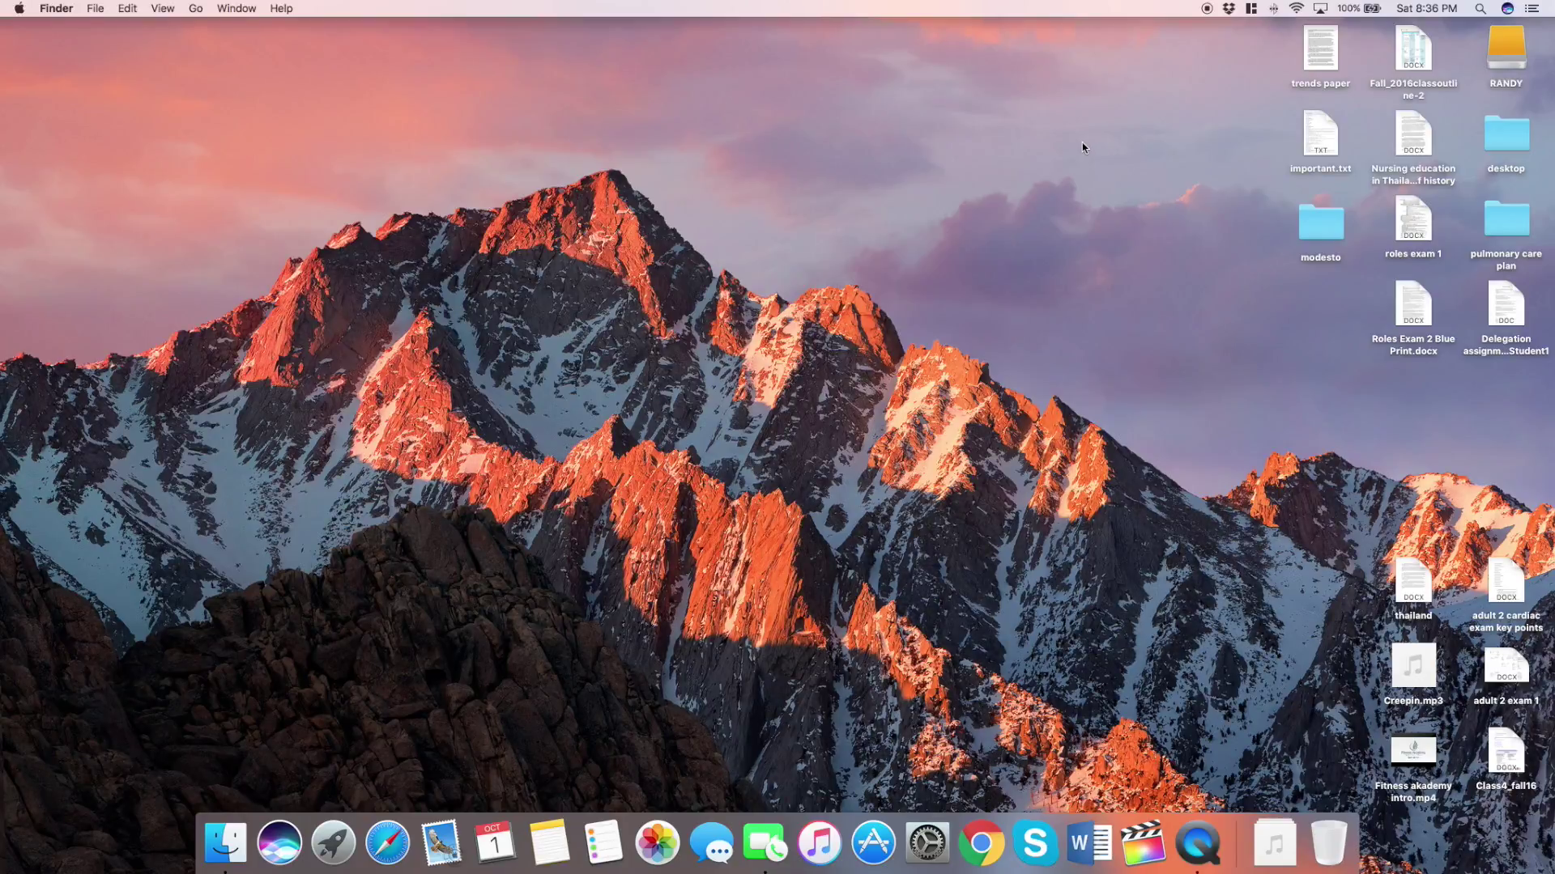
Step: Reopen the Trackpad preferences with a Spotlight search for 'trackpad'
key(super+space)
text(trackpad)
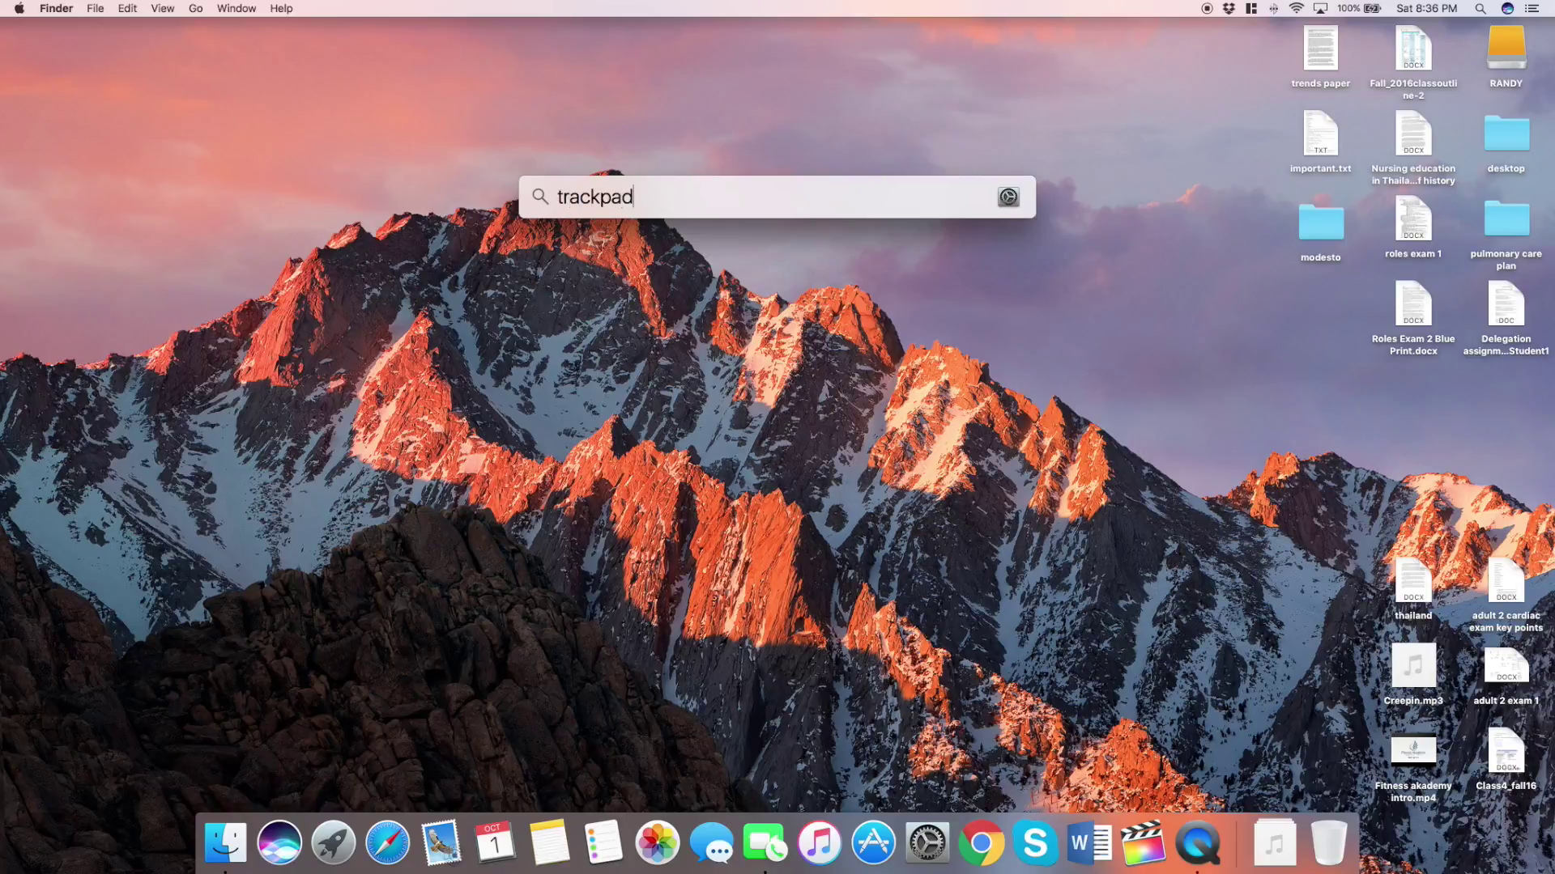
key(Return)
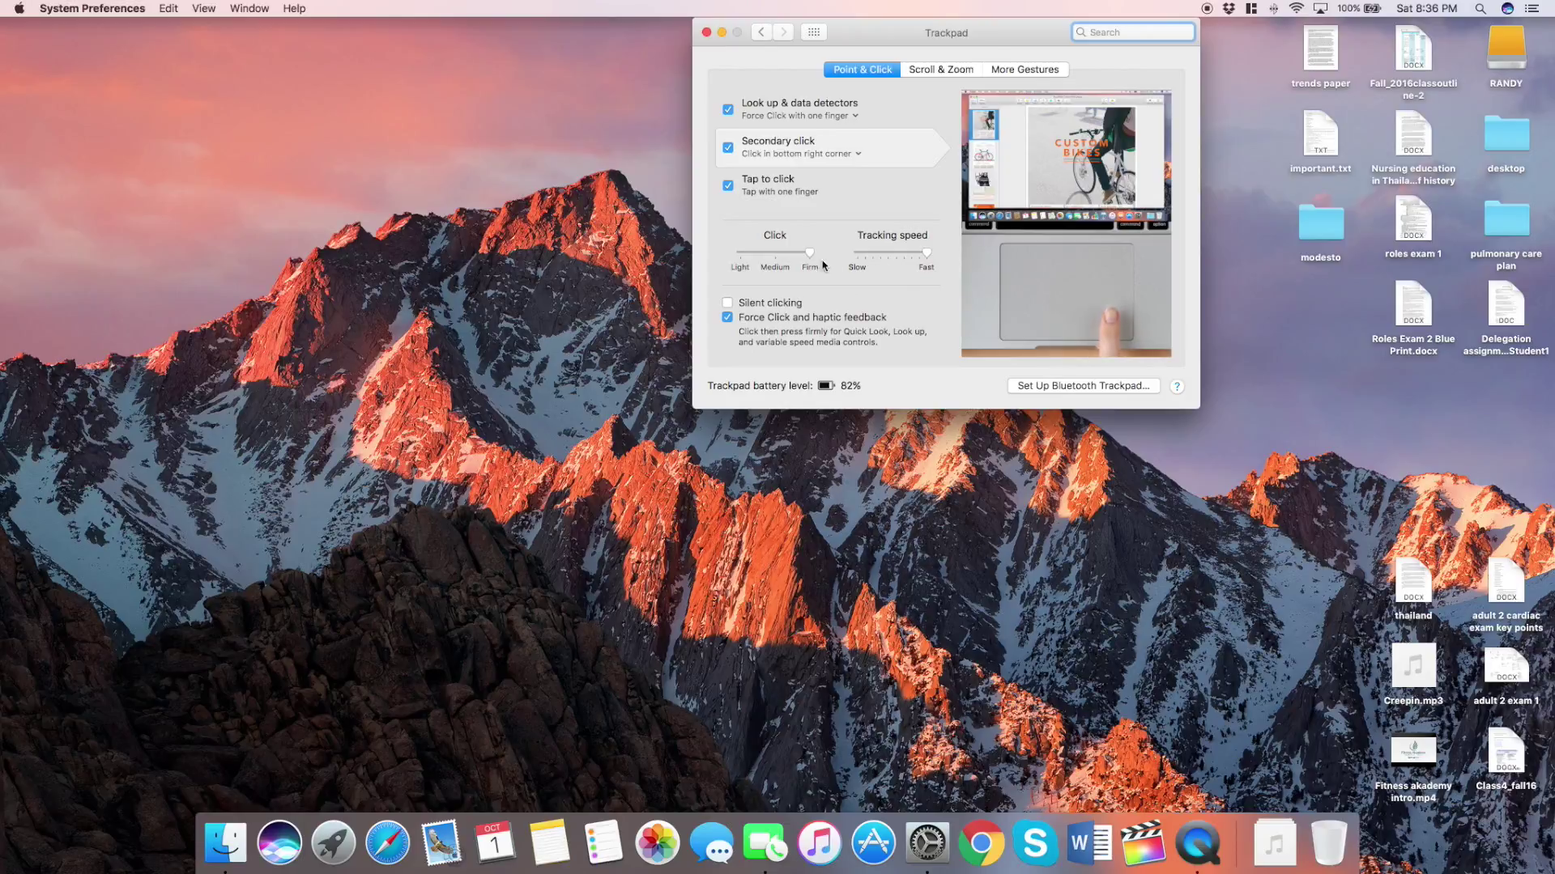
Step: Set the click pressure to Medium, passing through Light first
drag(810, 254, 707, 257)
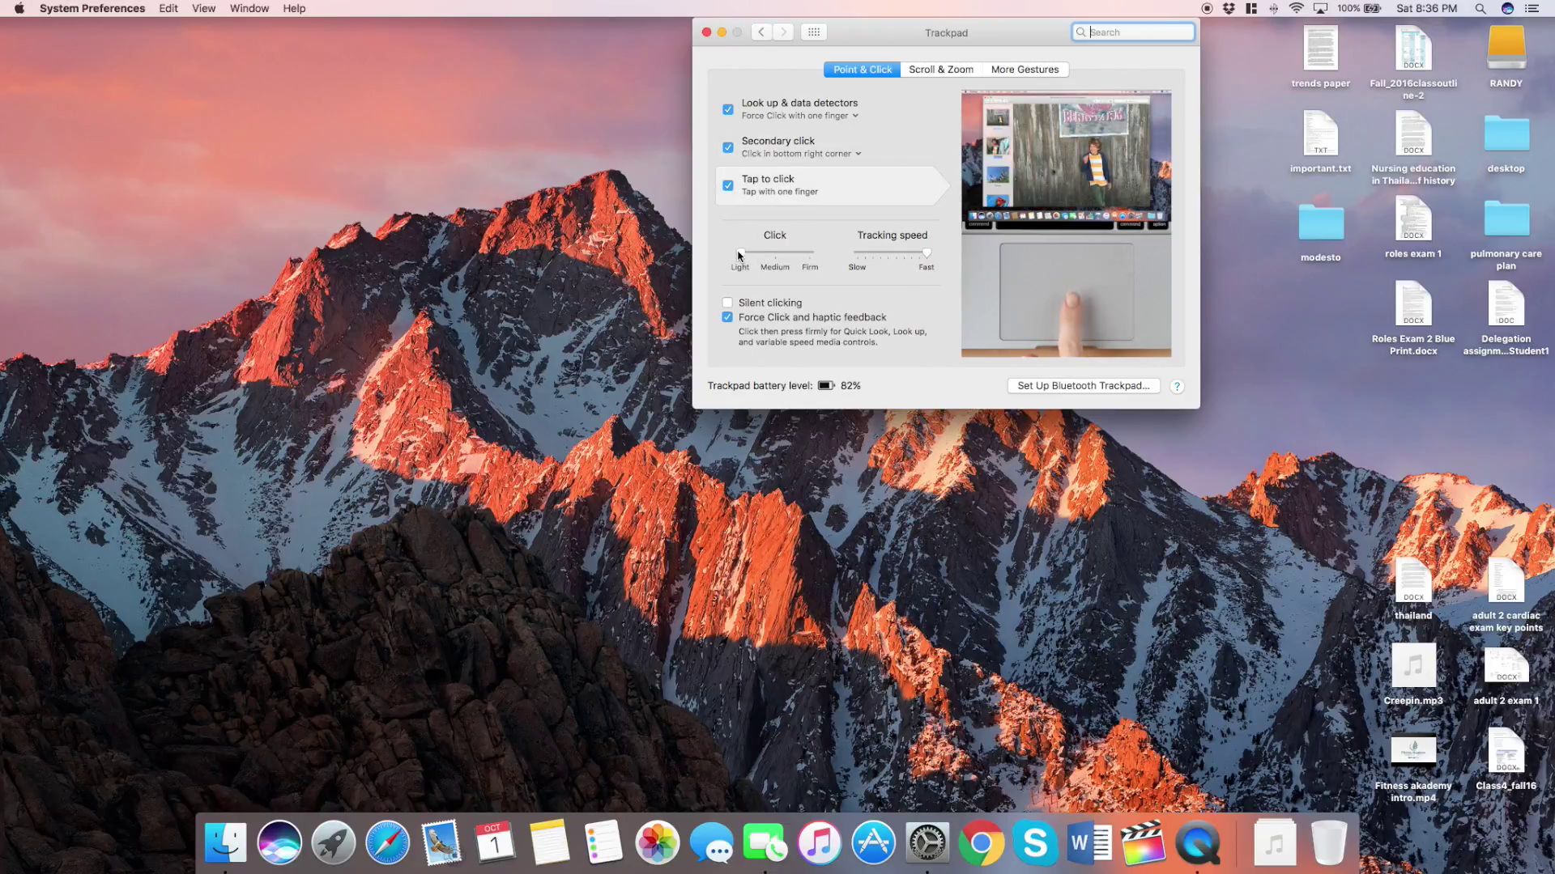
drag(740, 254, 769, 254)
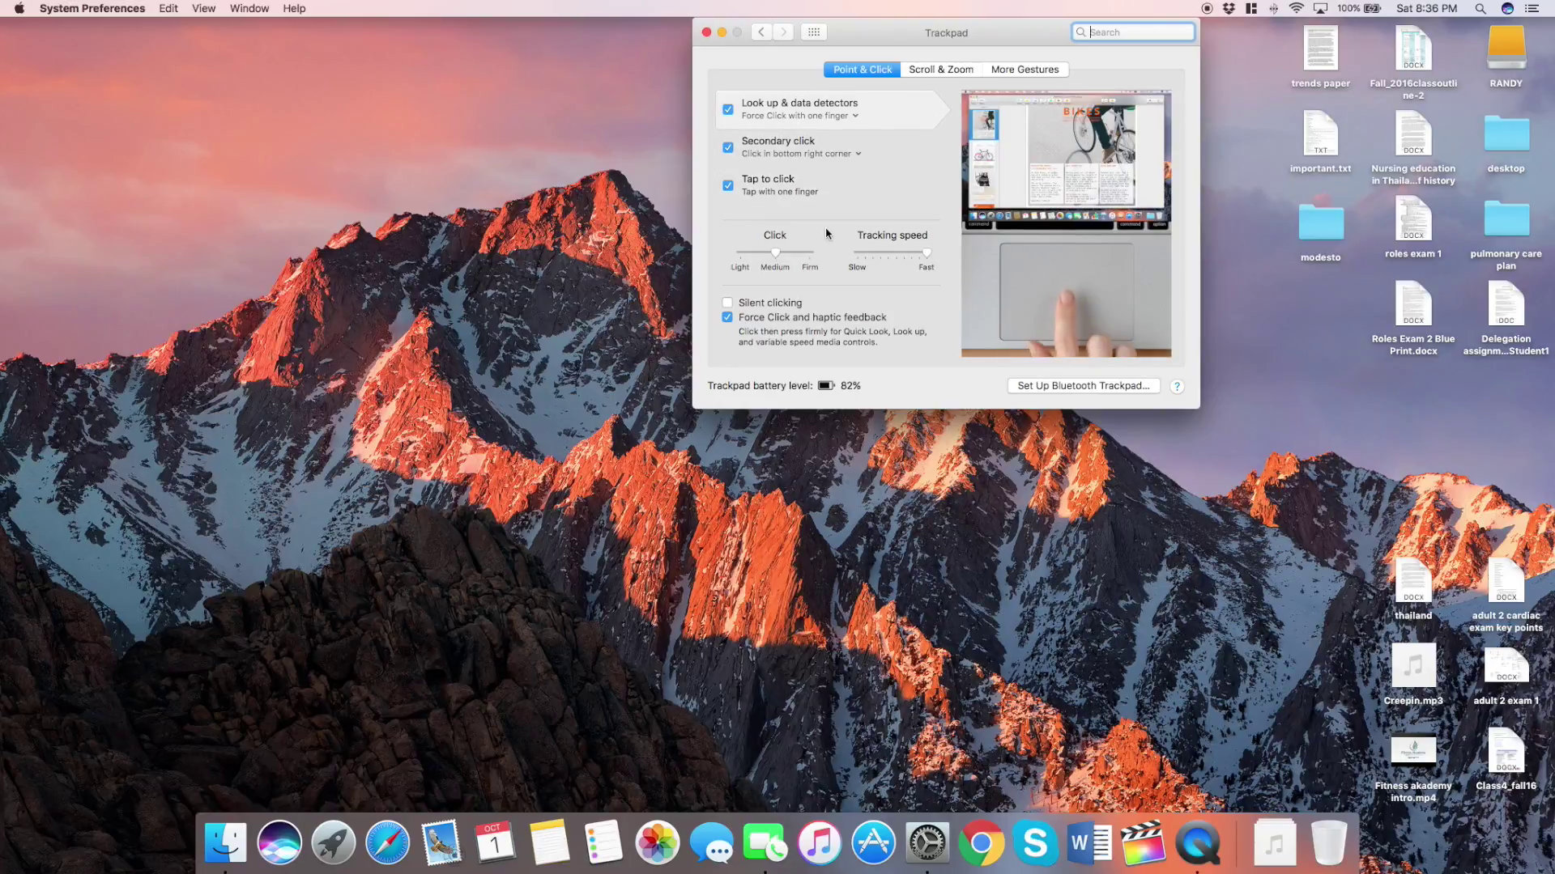
click(966, 72)
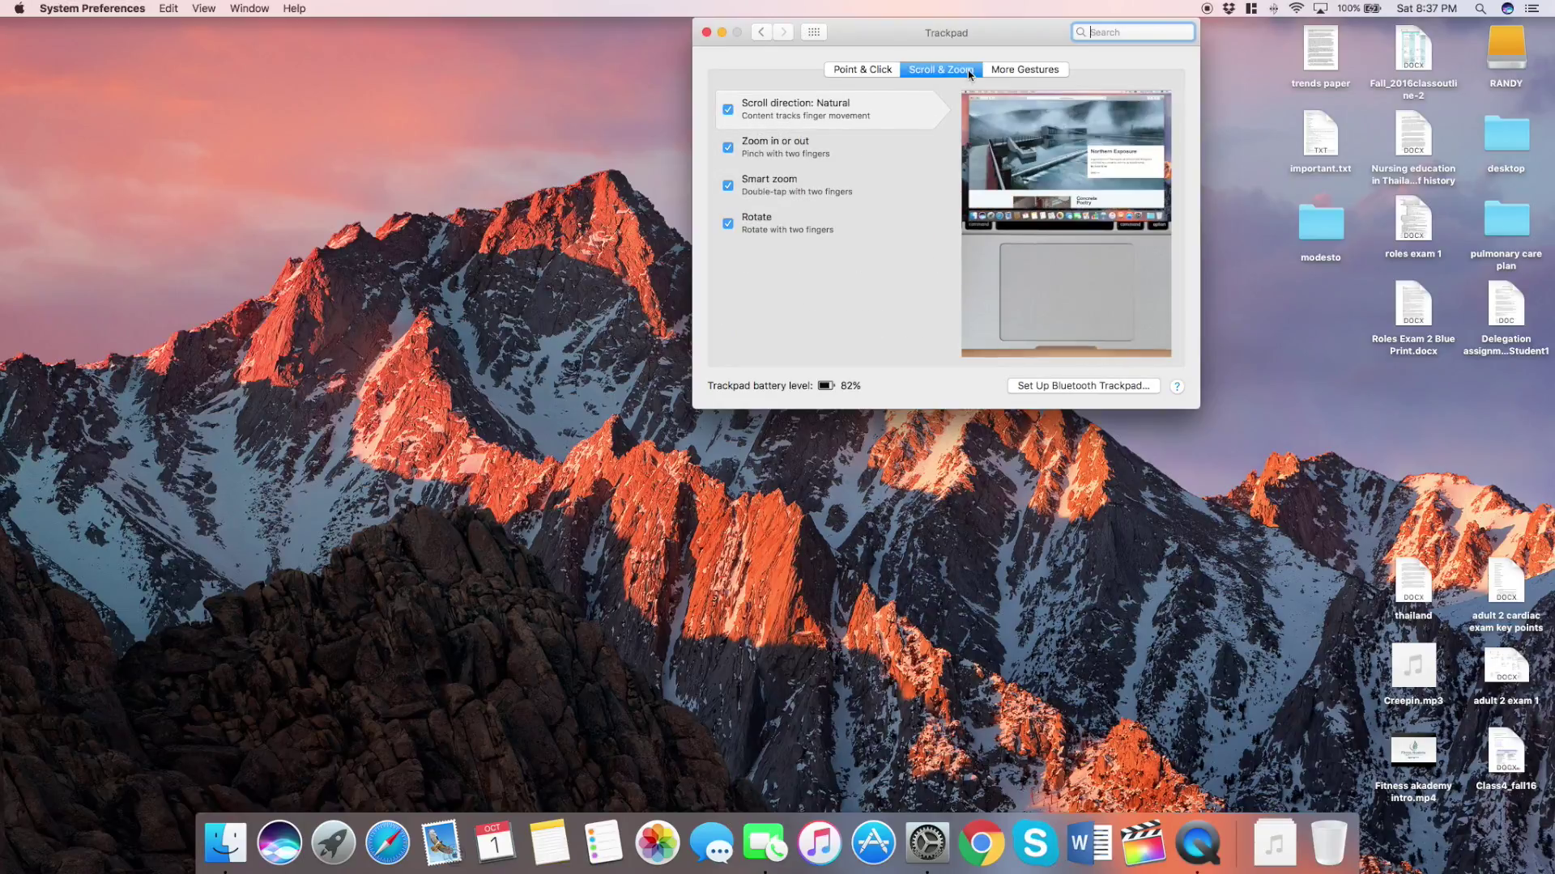
Step: Review the More Gestures options, then close the Trackpad window
click(1019, 71)
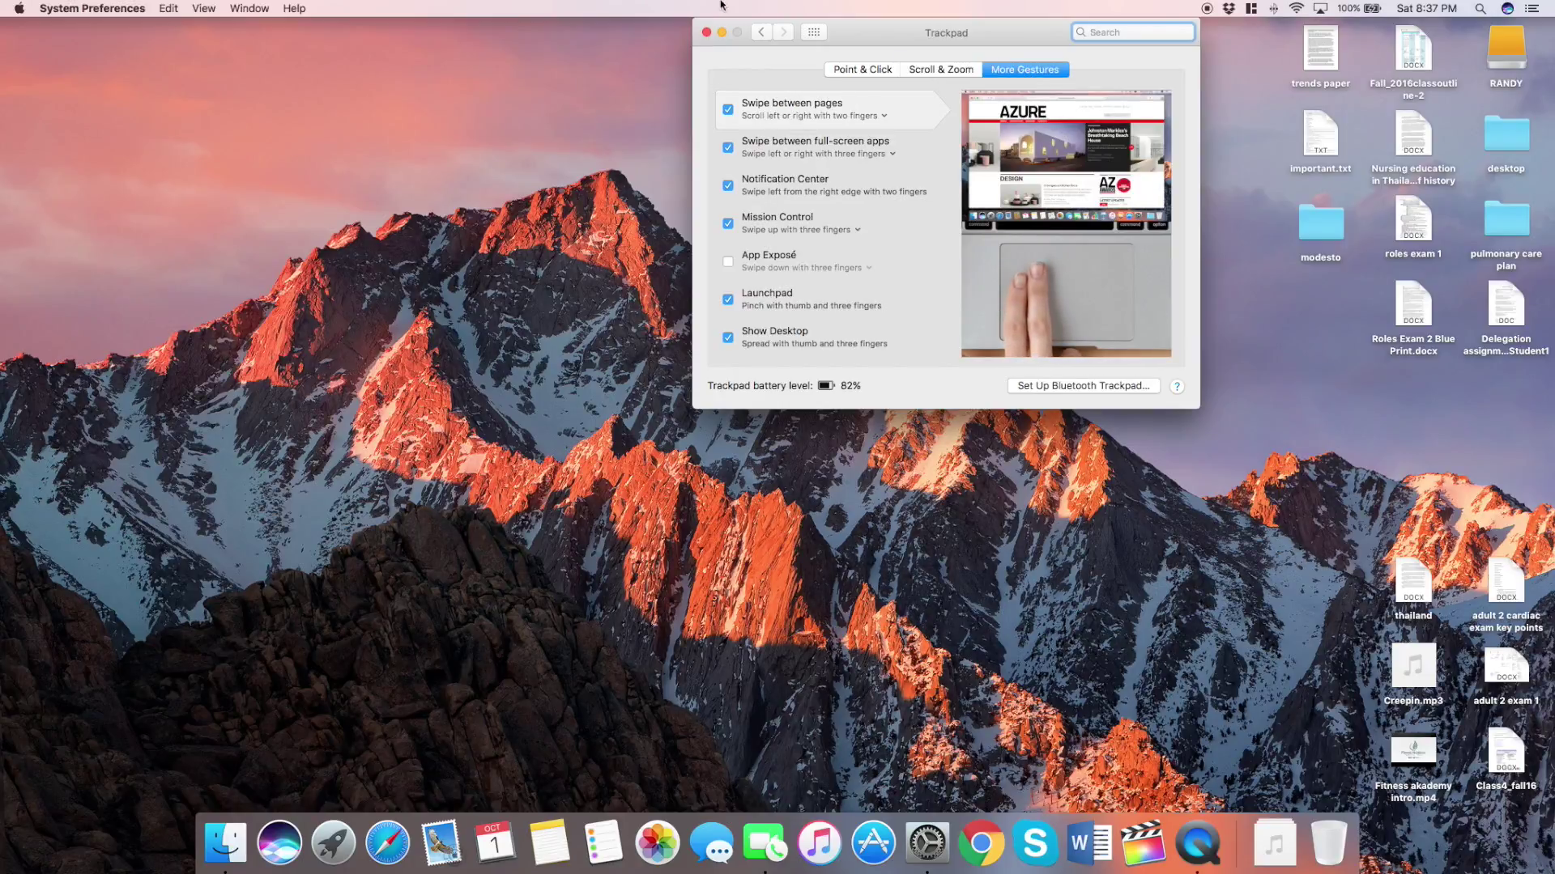
click(704, 33)
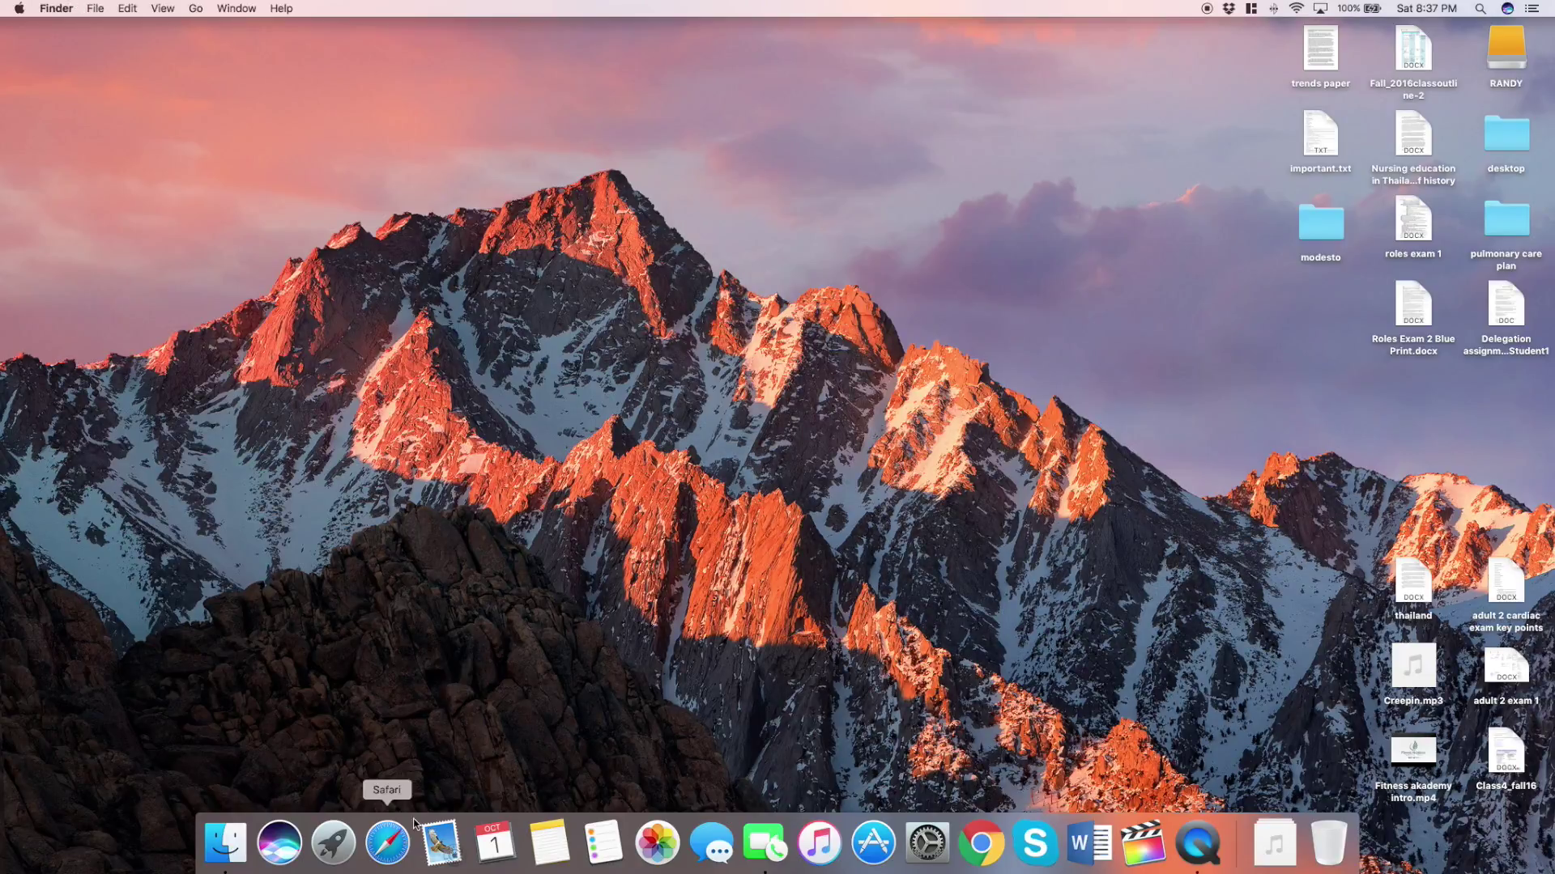